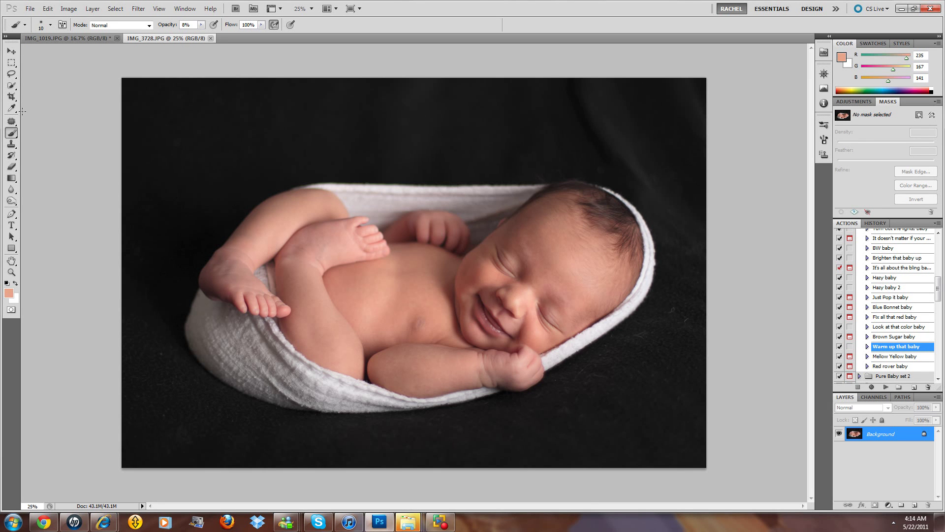
Step: Duplicate the photo to Layer 1 and draw a trial lasso outline around the baby
{"action": "key", "text": "ctrl+j"}
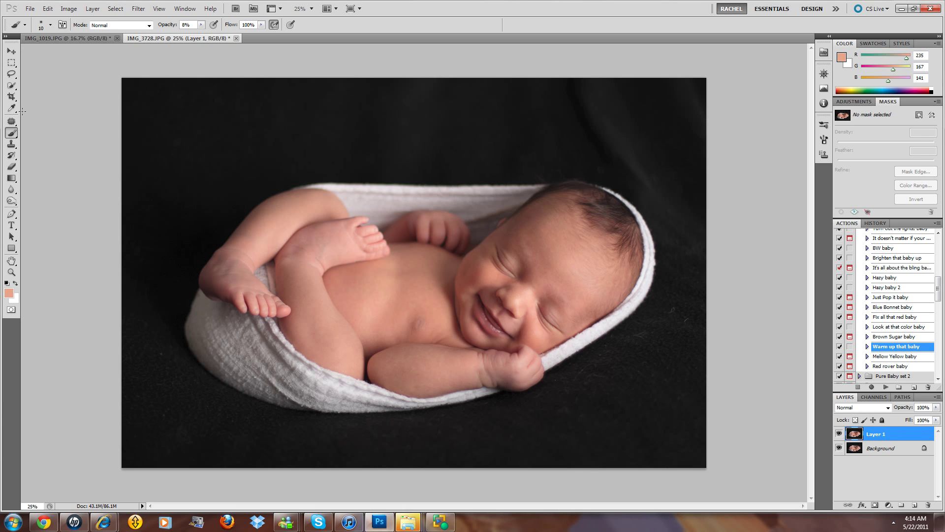
{"action": "left_click", "coordinate": [12, 76]}
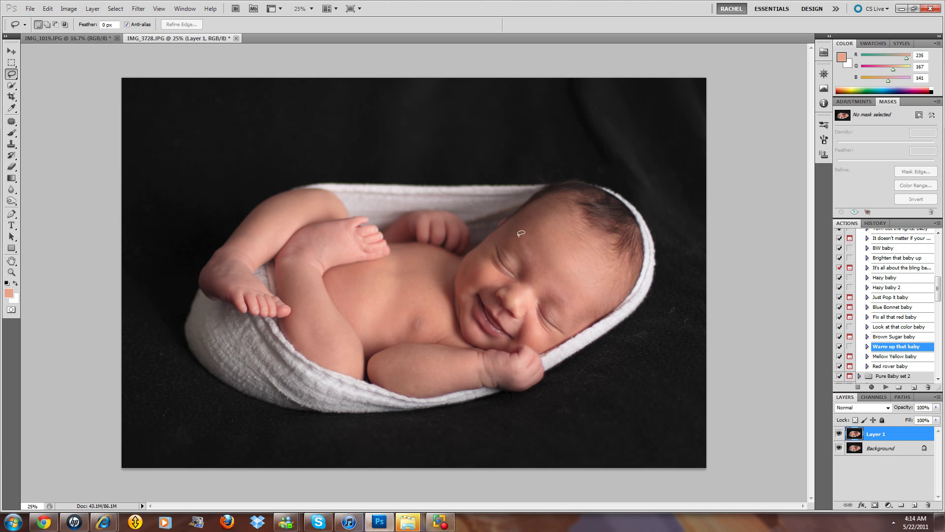
{"action": "mouse_move", "coordinate": [508, 183]}
{"action": "left_mouse_down"}
{"action": "mouse_move", "coordinate": [584, 179]}
{"action": "mouse_move", "coordinate": [620, 190]}
{"action": "mouse_move", "coordinate": [649, 219]}
{"action": "mouse_move", "coordinate": [657, 246]}
{"action": "mouse_move", "coordinate": [654, 283]}
{"action": "mouse_move", "coordinate": [634, 312]}
{"action": "mouse_move", "coordinate": [538, 384]}
{"action": "mouse_move", "coordinate": [471, 404]}
{"action": "mouse_move", "coordinate": [480, 374]}
{"action": "mouse_move", "coordinate": [472, 416]}
{"action": "mouse_move", "coordinate": [484, 396]}
{"action": "mouse_move", "coordinate": [326, 418]}
{"action": "mouse_move", "coordinate": [271, 411]}
{"action": "mouse_move", "coordinate": [207, 377]}
{"action": "left_mouse_up"}
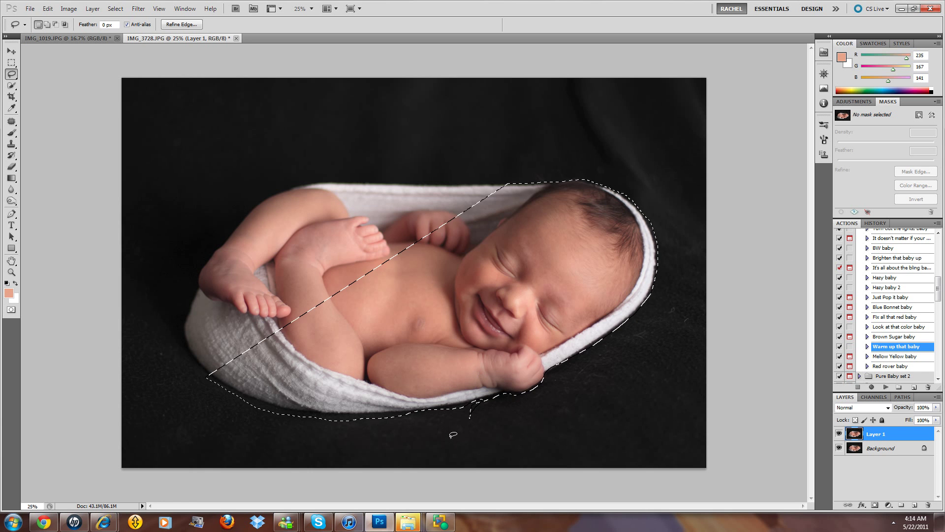
Step: Deselect, then redraw the lasso along the blanket's top and lower edges
{"action": "left_click", "coordinate": [511, 413]}
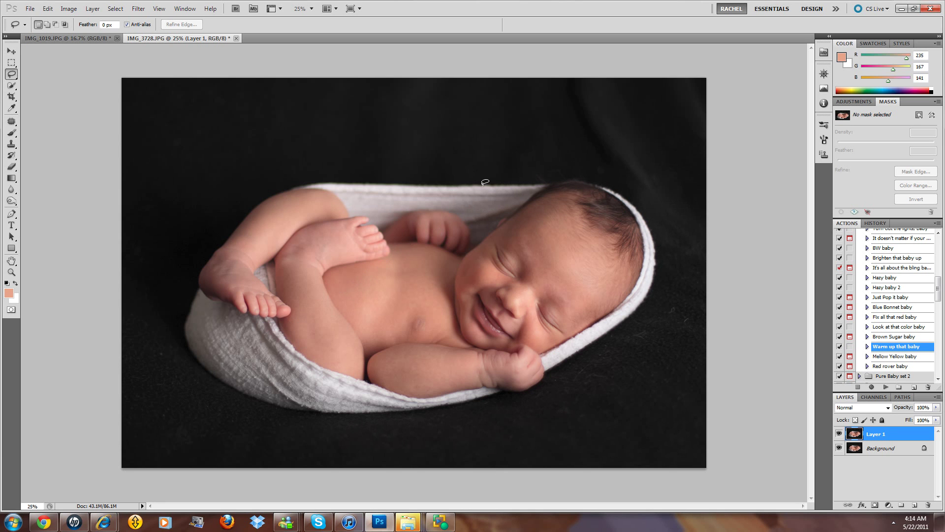
{"action": "mouse_move", "coordinate": [483, 184]}
{"action": "left_mouse_down"}
{"action": "mouse_move", "coordinate": [591, 179]}
{"action": "mouse_move", "coordinate": [622, 195]}
{"action": "mouse_move", "coordinate": [655, 248]}
{"action": "mouse_move", "coordinate": [646, 300]}
{"action": "mouse_move", "coordinate": [552, 365]}
{"action": "mouse_move", "coordinate": [538, 388]}
{"action": "mouse_move", "coordinate": [427, 408]}
{"action": "mouse_move", "coordinate": [352, 409]}
{"action": "left_mouse_up"}
{"action": "mouse_move", "coordinate": [352, 408]}
{"action": "left_mouse_down"}
{"action": "mouse_move", "coordinate": [270, 404]}
{"action": "mouse_move", "coordinate": [227, 392]}
{"action": "mouse_move", "coordinate": [200, 368]}
{"action": "mouse_move", "coordinate": [183, 328]}
{"action": "mouse_move", "coordinate": [207, 256]}
{"action": "mouse_move", "coordinate": [266, 198]}
{"action": "mouse_move", "coordinate": [296, 184]}
{"action": "mouse_move", "coordinate": [495, 183]}
{"action": "left_mouse_up"}
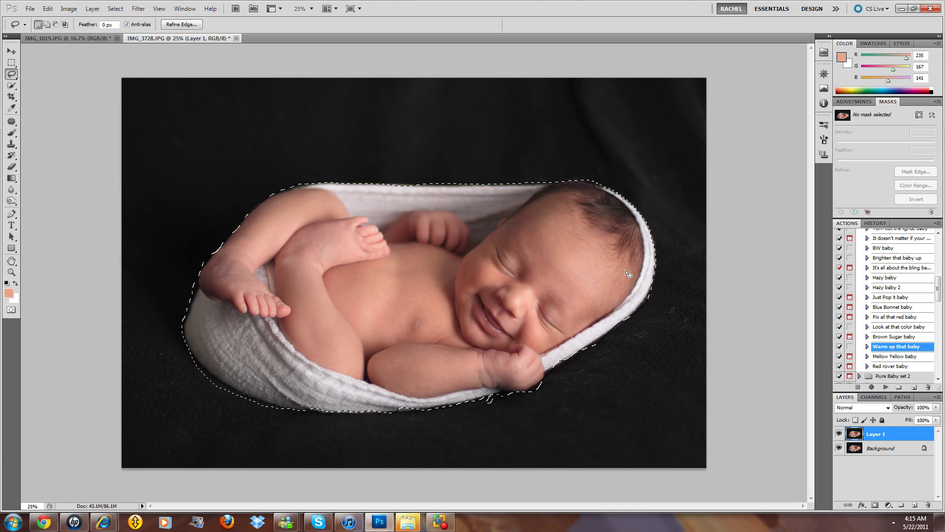
Step: In Refine Edge, choose Layer Mask output and set Radius to roughly 68 px
{"action": "left_click", "coordinate": [182, 25]}
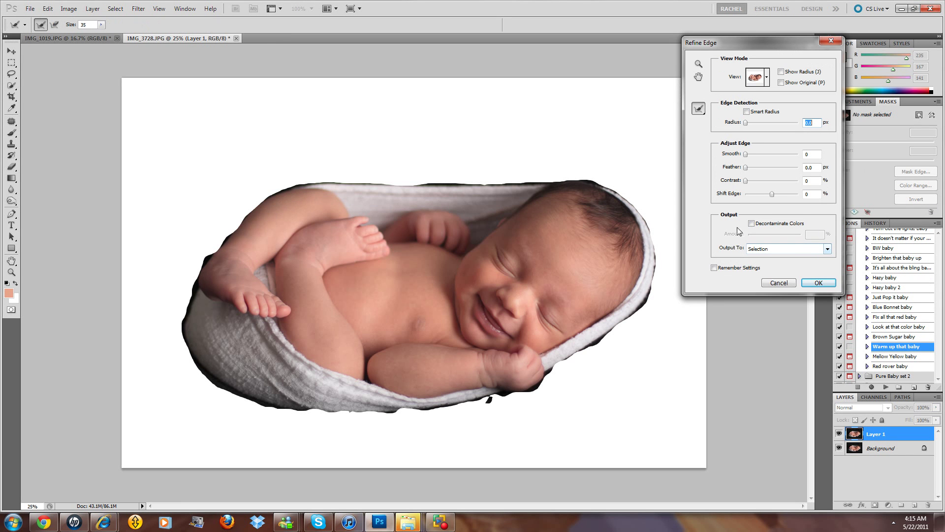
{"action": "left_click", "coordinate": [828, 250]}
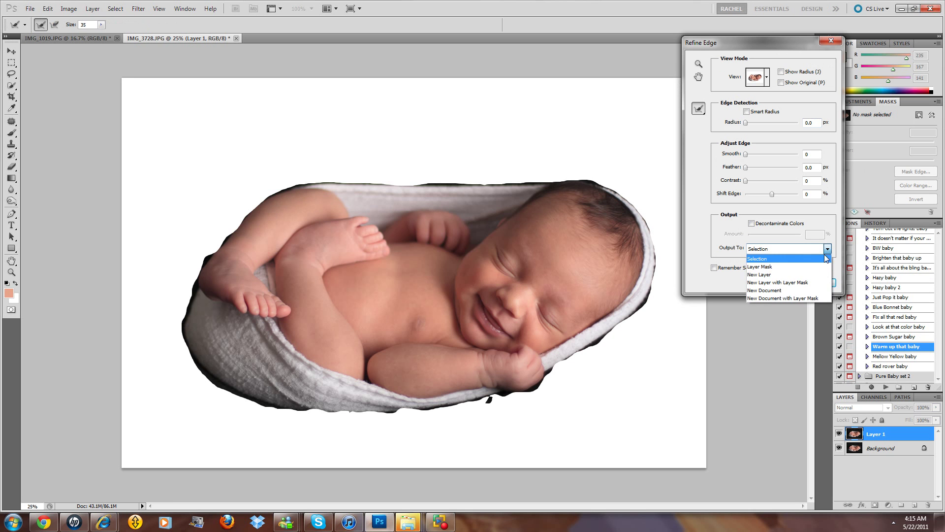
{"action": "left_click", "coordinate": [784, 267]}
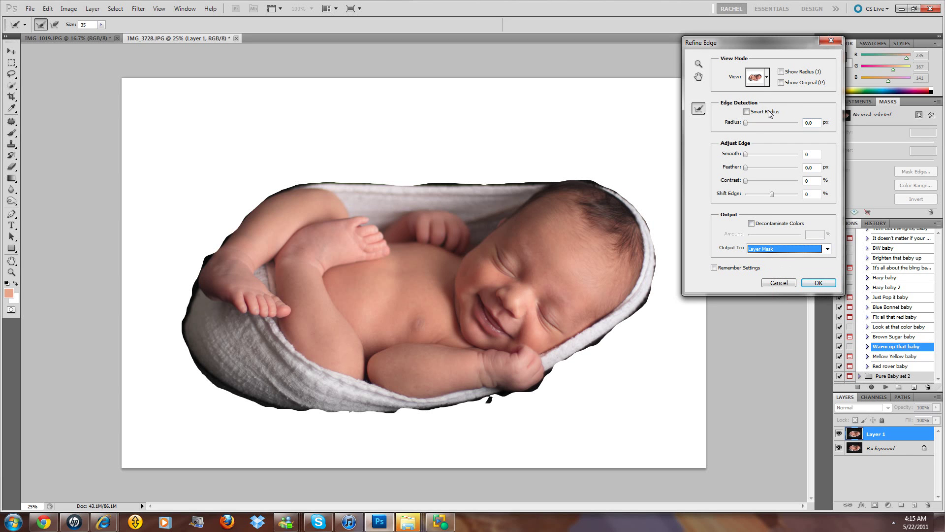
{"action": "left_click_drag", "start_coordinate": [746, 122], "coordinate": [782, 128]}
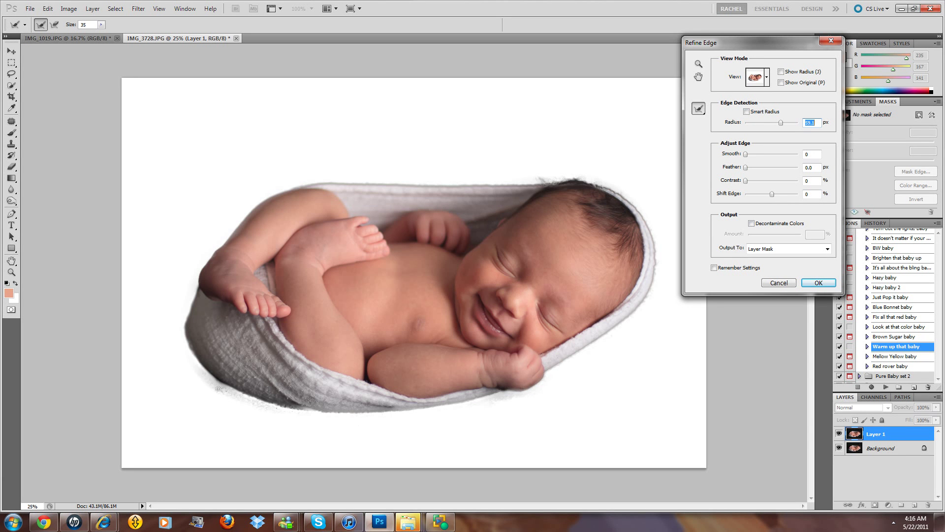
{"action": "left_click_drag", "start_coordinate": [781, 122], "coordinate": [805, 120]}
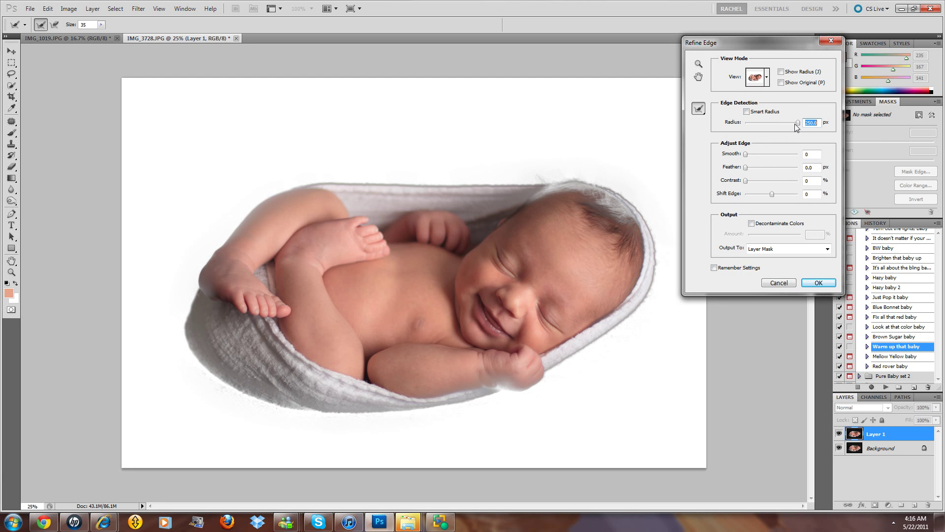
{"action": "left_click_drag", "start_coordinate": [798, 123], "coordinate": [790, 124]}
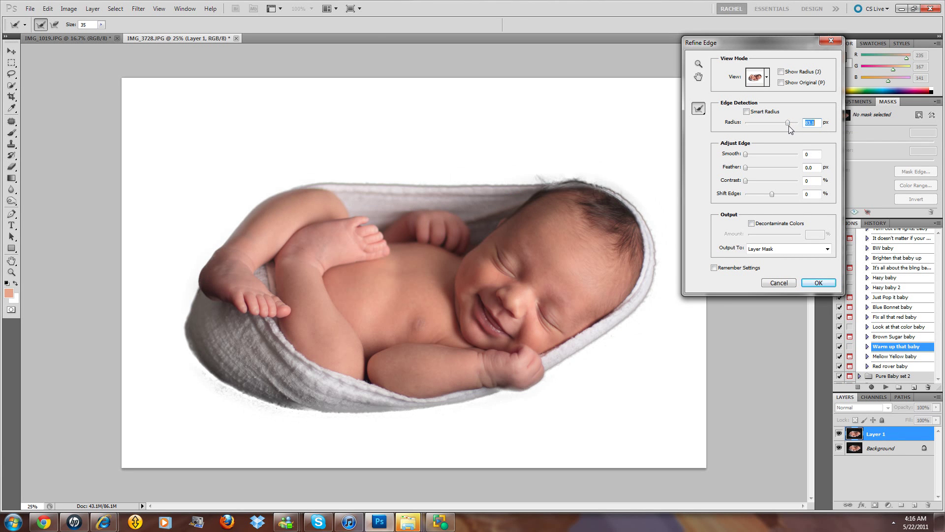
{"action": "left_click_drag", "start_coordinate": [787, 123], "coordinate": [785, 127]}
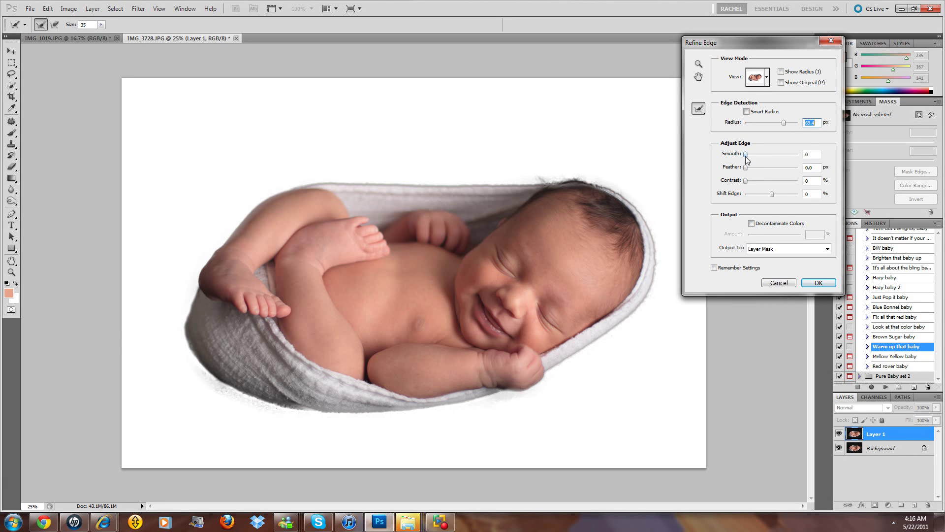
Step: Set Refine Edge Smooth to 46 and lower Radius to 55.7 px
{"action": "left_click_drag", "start_coordinate": [746, 154], "coordinate": [753, 155]}
{"action": "left_click_drag", "start_coordinate": [784, 126], "coordinate": [780, 127]}
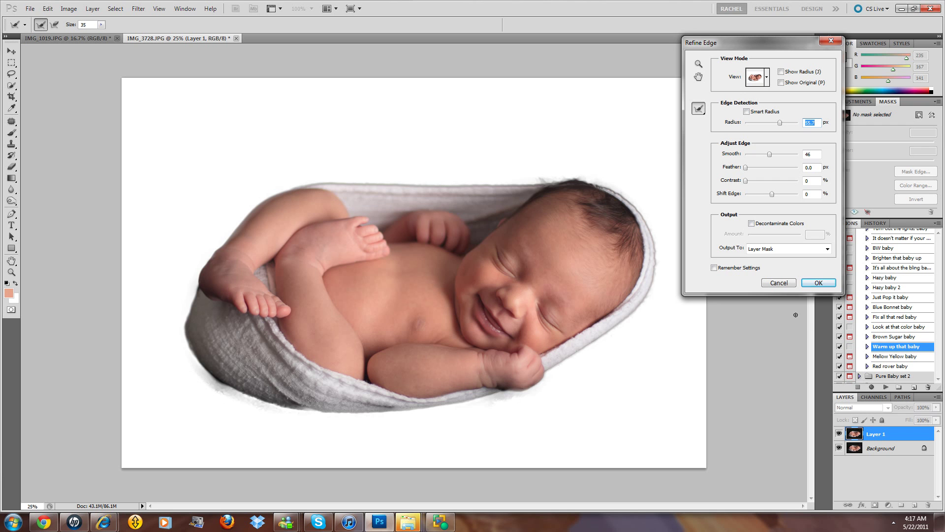
Step: Apply the refined edge as Layer 1's mask, then select and invert that mask
{"action": "left_click", "coordinate": [817, 282]}
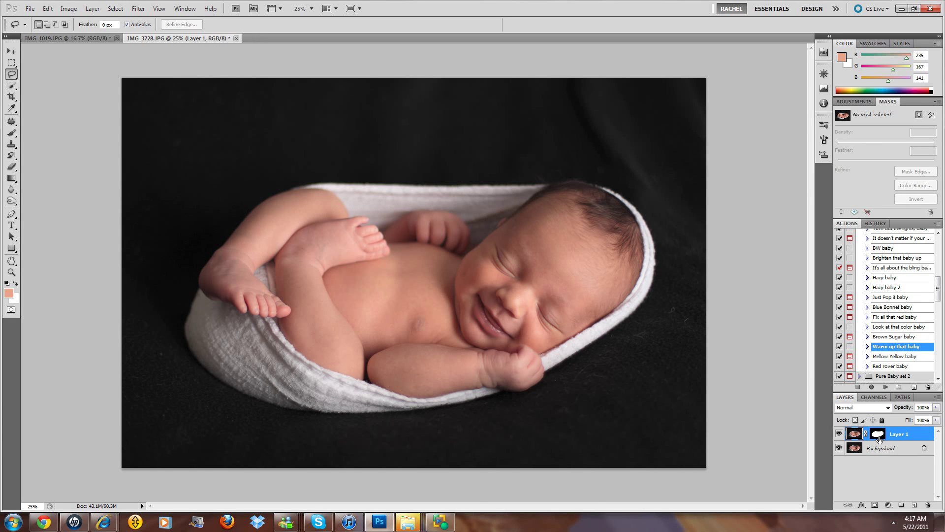
{"action": "left_click", "coordinate": [877, 434]}
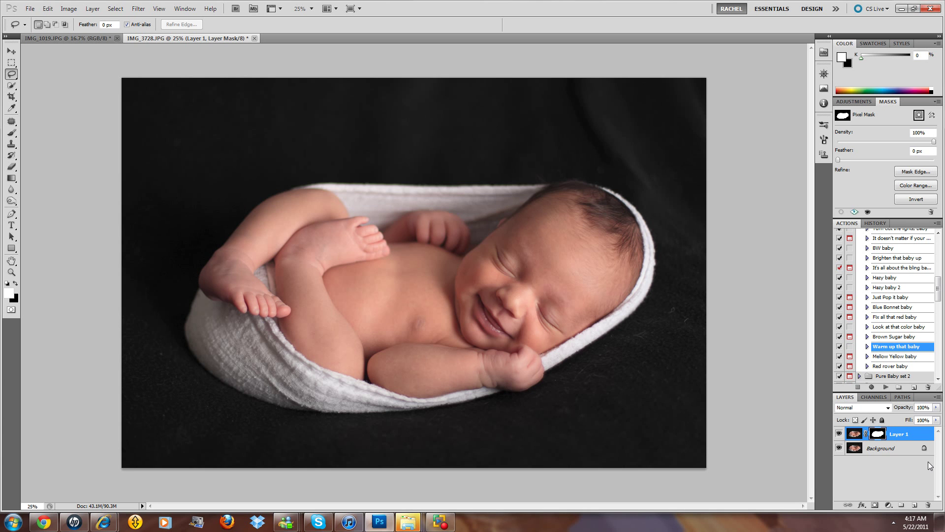
{"action": "key", "text": "ctrl+i"}
Step: Switch to the Brush, swap colours, and set a 1200 px brush at 80% opacity
{"action": "key", "text": "b"}
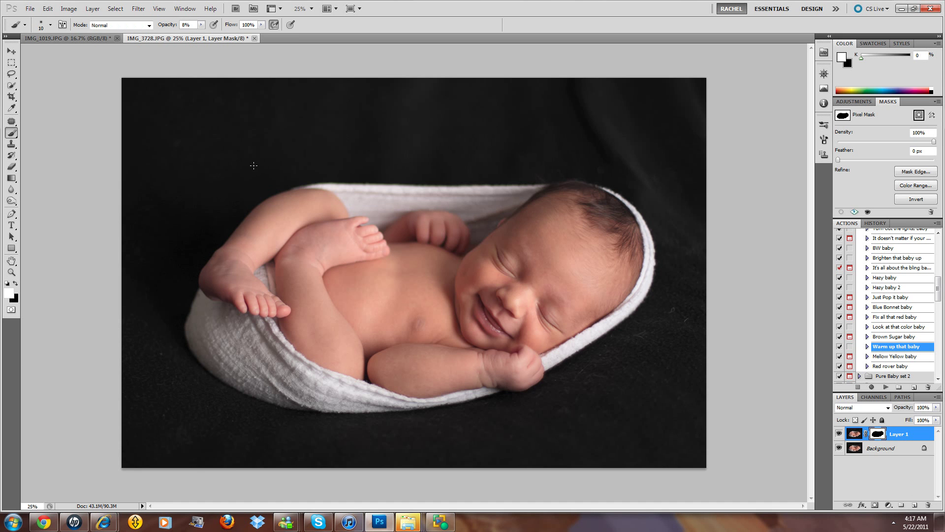
{"action": "left_click", "coordinate": [11, 293]}
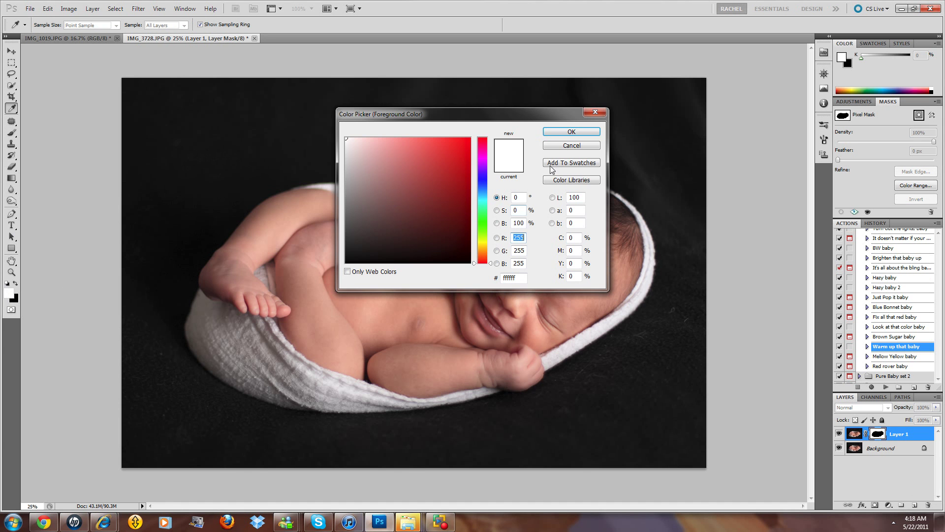
{"action": "left_click", "coordinate": [571, 147]}
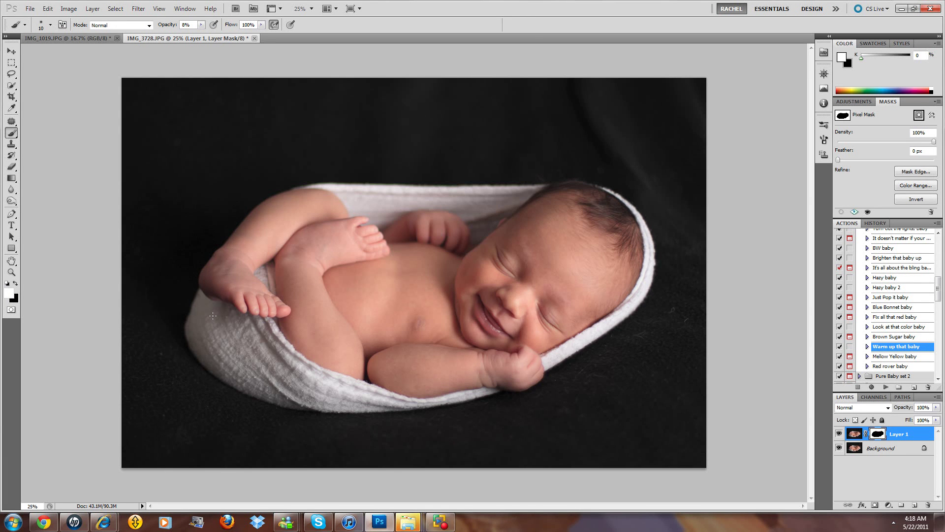
{"action": "key", "text": "x"}
{"action": "key", "text": "bracketright"}
{"action": "key", "text": "bracketright"}
{"action": "key", "text": "bracketright"}
{"action": "key", "text": "bracketright"}
{"action": "key", "text": "bracketright"}
{"action": "key", "text": "bracketright"}
{"action": "key", "text": "bracketright"}
{"action": "key", "text": "bracketright"}
{"action": "left_click_drag", "start_coordinate": [200, 27], "coordinate": [239, 33]}
Step: Re-invert the mask, target Layer 1's image, undo a stray peach stroke, and pick black
{"action": "left_click_drag", "start_coordinate": [189, 122], "coordinate": [154, 101]}
{"action": "key", "text": "ctrl+i"}
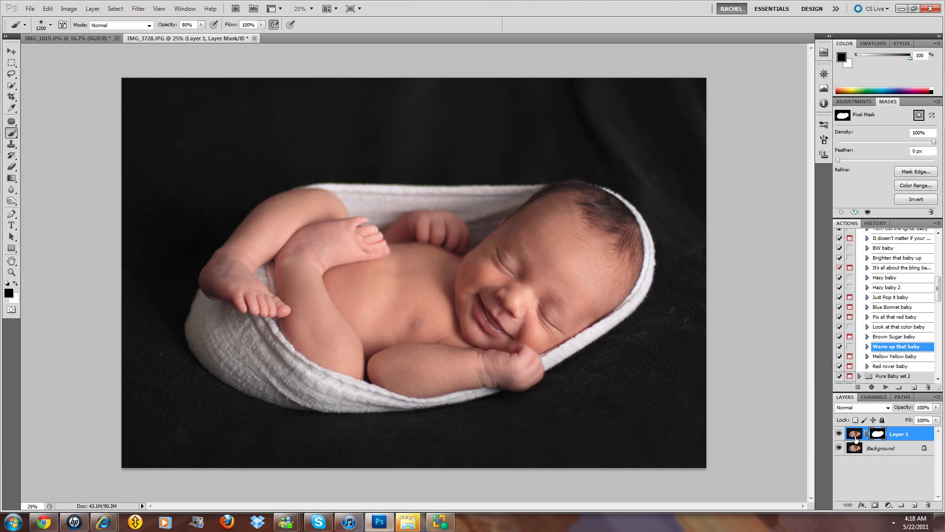
{"action": "key", "text": "ctrl+o"}
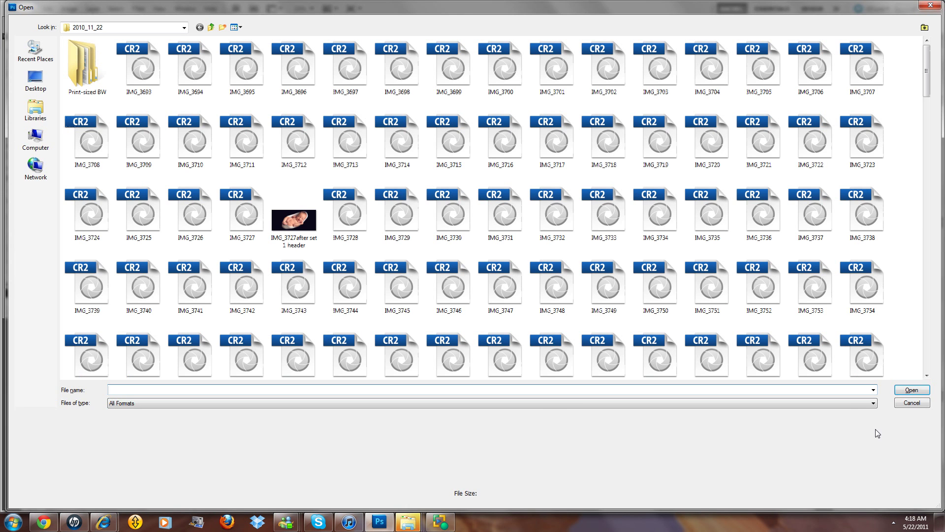
{"action": "left_click", "coordinate": [910, 403]}
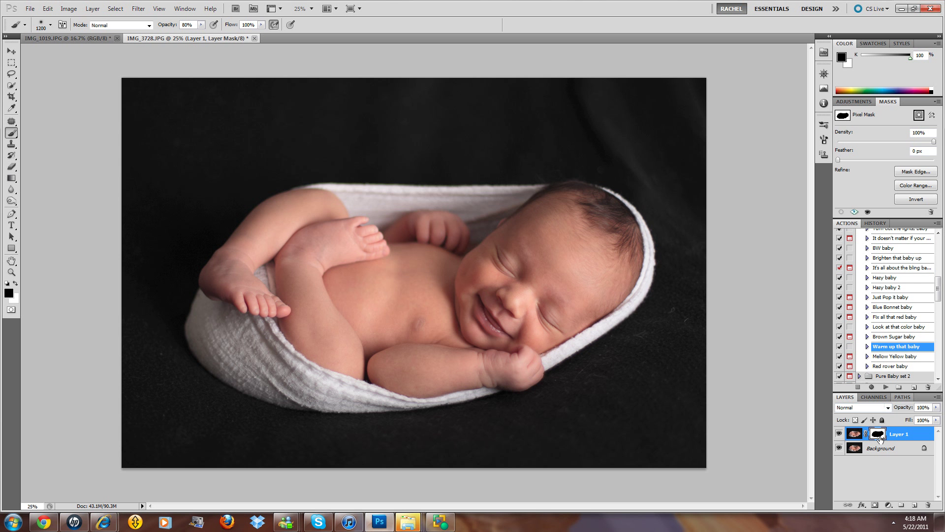
{"action": "left_click", "coordinate": [855, 434]}
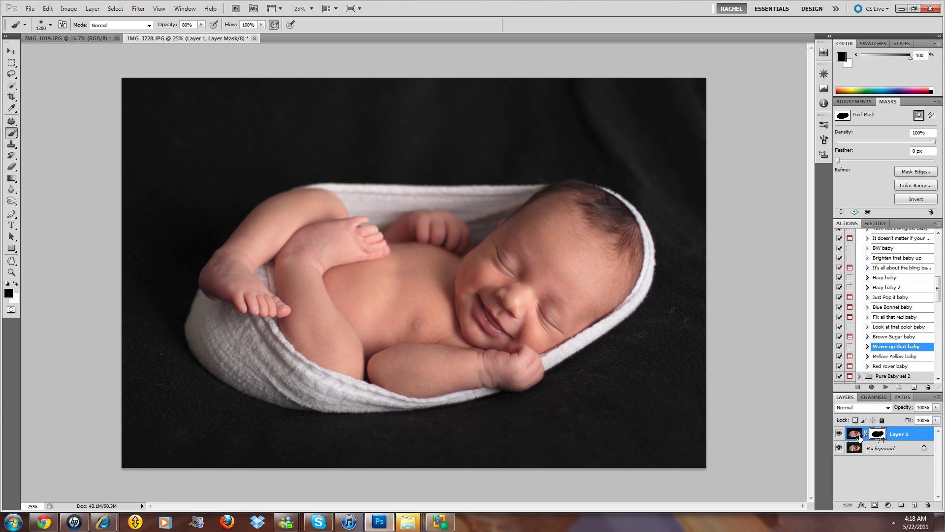
{"action": "left_click", "coordinate": [284, 304], "text": "alt"}
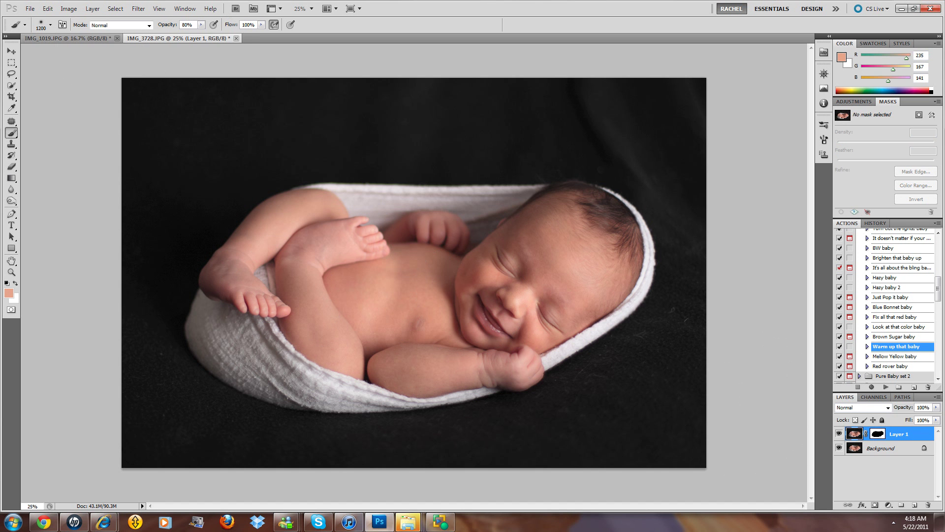
{"action": "mouse_move", "coordinate": [158, 95]}
{"action": "left_mouse_down"}
{"action": "mouse_move", "coordinate": [118, 161]}
{"action": "mouse_move", "coordinate": [154, 114]}
{"action": "mouse_move", "coordinate": [179, 123]}
{"action": "left_mouse_up"}
{"action": "key", "text": "ctrl+z"}
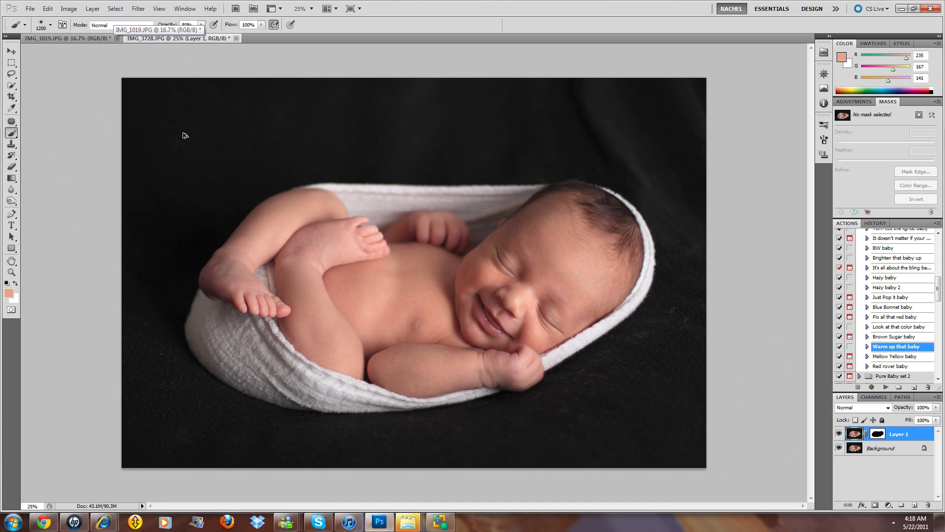
{"action": "left_click", "coordinate": [7, 283]}
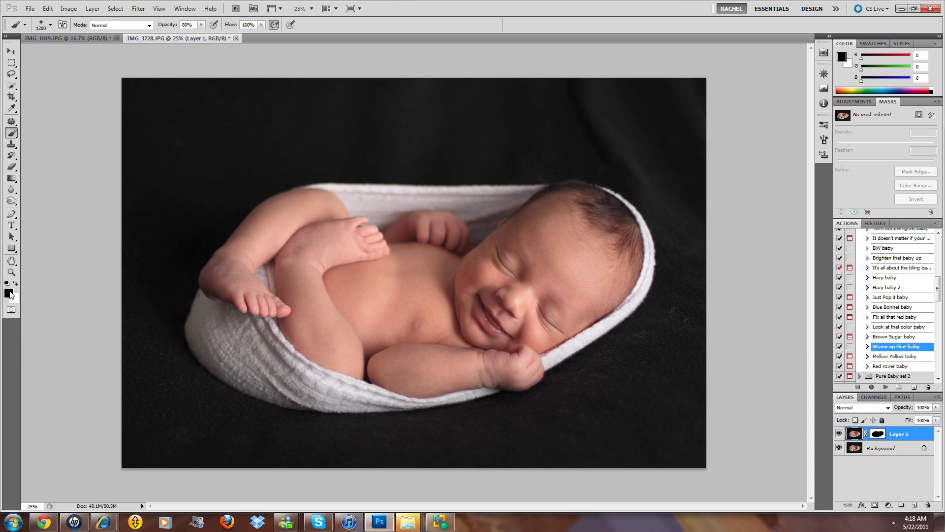
Step: Paint the top-left and bottom-right backdrop solid black, toggling Layer 1 to compare
{"action": "mouse_move", "coordinate": [199, 167]}
{"action": "left_mouse_down"}
{"action": "mouse_move", "coordinate": [179, 114]}
{"action": "mouse_move", "coordinate": [144, 123]}
{"action": "mouse_move", "coordinate": [173, 127]}
{"action": "mouse_move", "coordinate": [153, 179]}
{"action": "mouse_move", "coordinate": [249, 118]}
{"action": "mouse_move", "coordinate": [180, 186]}
{"action": "mouse_move", "coordinate": [151, 266]}
{"action": "mouse_move", "coordinate": [163, 393]}
{"action": "mouse_move", "coordinate": [202, 431]}
{"action": "mouse_move", "coordinate": [182, 392]}
{"action": "mouse_move", "coordinate": [168, 389]}
{"action": "mouse_move", "coordinate": [210, 433]}
{"action": "mouse_move", "coordinate": [164, 444]}
{"action": "mouse_move", "coordinate": [137, 433]}
{"action": "mouse_move", "coordinate": [194, 443]}
{"action": "mouse_move", "coordinate": [195, 391]}
{"action": "mouse_move", "coordinate": [173, 384]}
{"action": "mouse_move", "coordinate": [199, 433]}
{"action": "mouse_move", "coordinate": [176, 393]}
{"action": "mouse_move", "coordinate": [224, 416]}
{"action": "mouse_move", "coordinate": [179, 393]}
{"action": "mouse_move", "coordinate": [219, 405]}
{"action": "mouse_move", "coordinate": [196, 387]}
{"action": "mouse_move", "coordinate": [221, 395]}
{"action": "mouse_move", "coordinate": [192, 385]}
{"action": "mouse_move", "coordinate": [163, 415]}
{"action": "mouse_move", "coordinate": [204, 444]}
{"action": "mouse_move", "coordinate": [295, 461]}
{"action": "mouse_move", "coordinate": [360, 454]}
{"action": "mouse_move", "coordinate": [327, 447]}
{"action": "mouse_move", "coordinate": [416, 461]}
{"action": "mouse_move", "coordinate": [478, 455]}
{"action": "mouse_move", "coordinate": [360, 471]}
{"action": "mouse_move", "coordinate": [565, 440]}
{"action": "mouse_move", "coordinate": [616, 402]}
{"action": "mouse_move", "coordinate": [600, 389]}
{"action": "mouse_move", "coordinate": [642, 399]}
{"action": "mouse_move", "coordinate": [652, 383]}
{"action": "mouse_move", "coordinate": [640, 383]}
{"action": "mouse_move", "coordinate": [677, 340]}
{"action": "mouse_move", "coordinate": [683, 310]}
{"action": "mouse_move", "coordinate": [680, 400]}
{"action": "mouse_move", "coordinate": [713, 243]}
{"action": "mouse_move", "coordinate": [666, 464]}
{"action": "mouse_move", "coordinate": [696, 412]}
{"action": "mouse_move", "coordinate": [704, 195]}
{"action": "mouse_move", "coordinate": [699, 295]}
{"action": "mouse_move", "coordinate": [620, 114]}
{"action": "mouse_move", "coordinate": [622, 128]}
{"action": "mouse_move", "coordinate": [689, 179]}
{"action": "mouse_move", "coordinate": [707, 213]}
{"action": "mouse_move", "coordinate": [585, 105]}
{"action": "mouse_move", "coordinate": [405, 121]}
{"action": "mouse_move", "coordinate": [487, 116]}
{"action": "mouse_move", "coordinate": [299, 103]}
{"action": "mouse_move", "coordinate": [282, 111]}
{"action": "mouse_move", "coordinate": [350, 126]}
{"action": "mouse_move", "coordinate": [398, 176]}
{"action": "mouse_move", "coordinate": [422, 177]}
{"action": "mouse_move", "coordinate": [379, 120]}
{"action": "mouse_move", "coordinate": [436, 97]}
{"action": "mouse_move", "coordinate": [637, 63]}
{"action": "mouse_move", "coordinate": [738, 116]}
{"action": "mouse_move", "coordinate": [250, 117]}
{"action": "mouse_move", "coordinate": [77, 190]}
{"action": "left_mouse_up"}
{"action": "mouse_move", "coordinate": [748, 390]}
{"action": "left_mouse_down"}
{"action": "mouse_move", "coordinate": [707, 376]}
{"action": "mouse_move", "coordinate": [748, 338]}
{"action": "left_mouse_up"}
{"action": "left_click", "coordinate": [839, 434]}
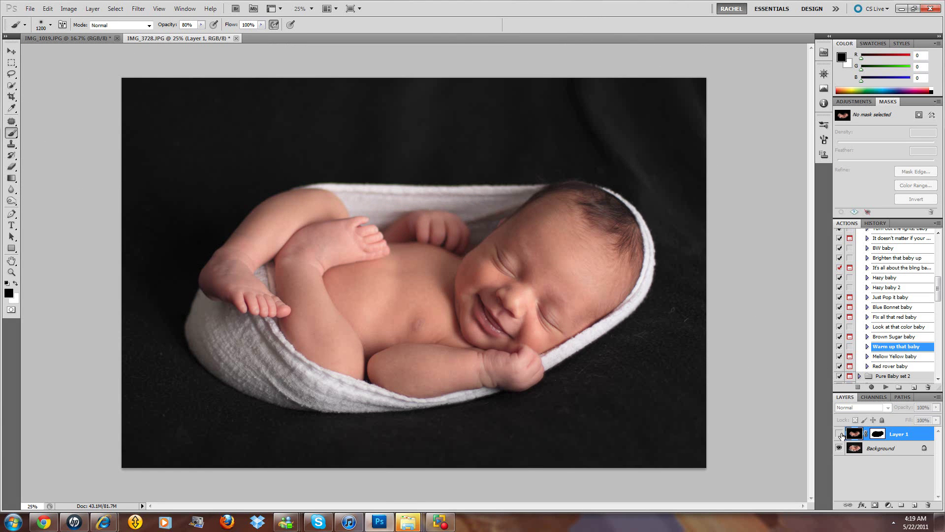
{"action": "left_click", "coordinate": [839, 433]}
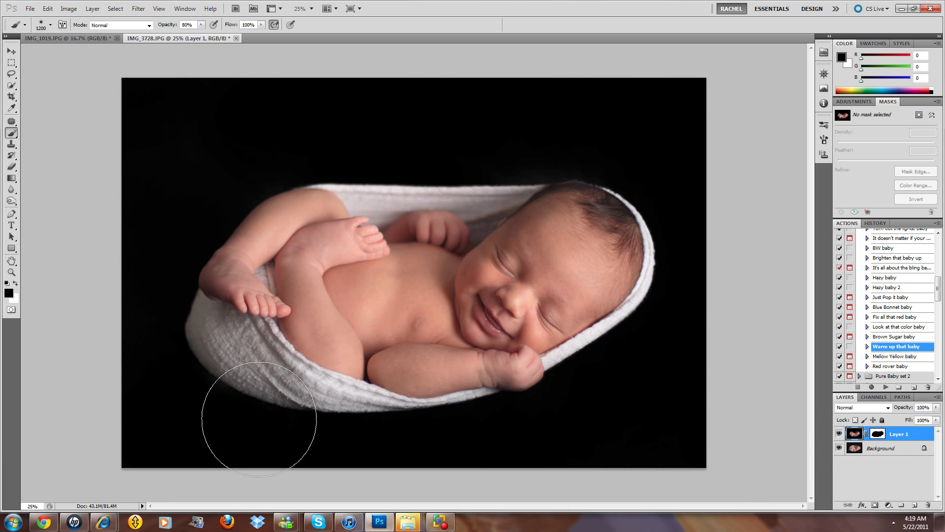
Step: Flatten all layers into a single Background layer
{"action": "right_click", "coordinate": [899, 455]}
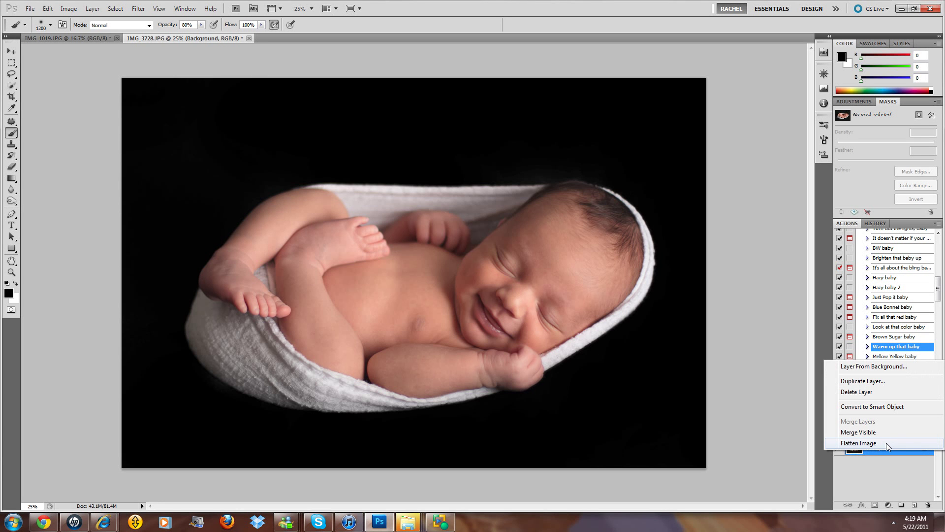
{"action": "left_click", "coordinate": [887, 442]}
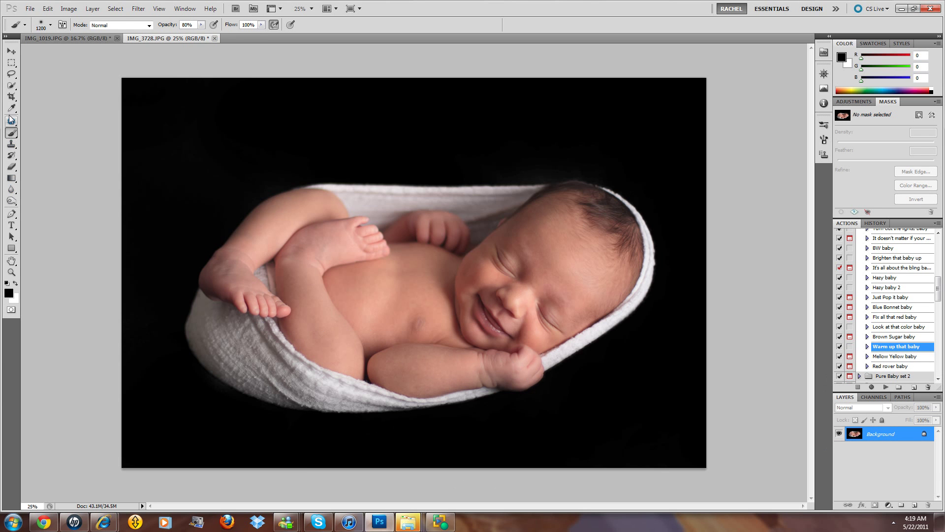
{"action": "left_click", "coordinate": [11, 97]}
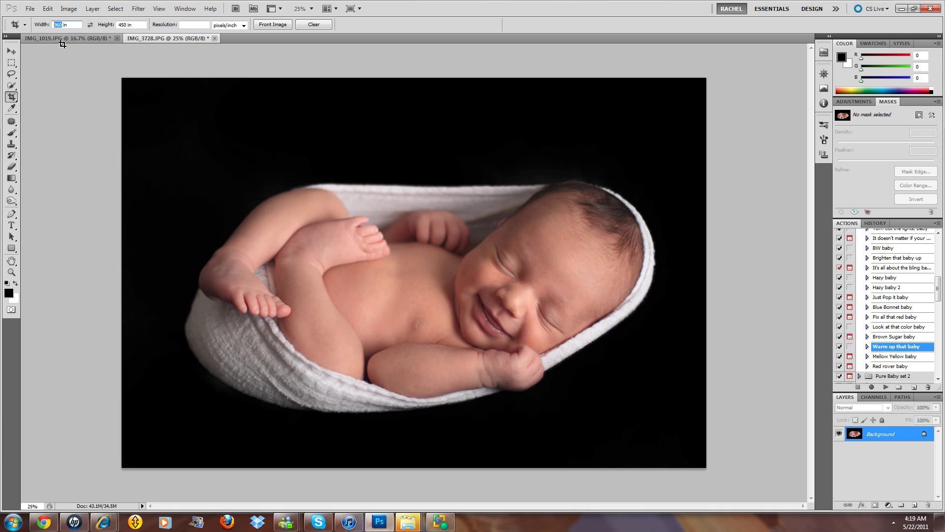
Step: Crop to 7 × 5 inches around the baby with the box tilted about 6° clockwise
{"action": "key", "text": "Return"}
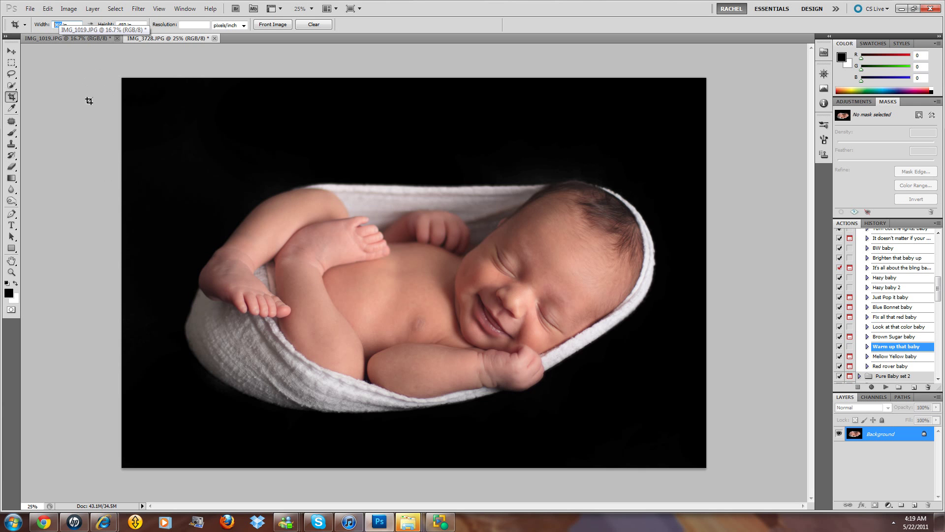
{"action": "type", "text": "7"}
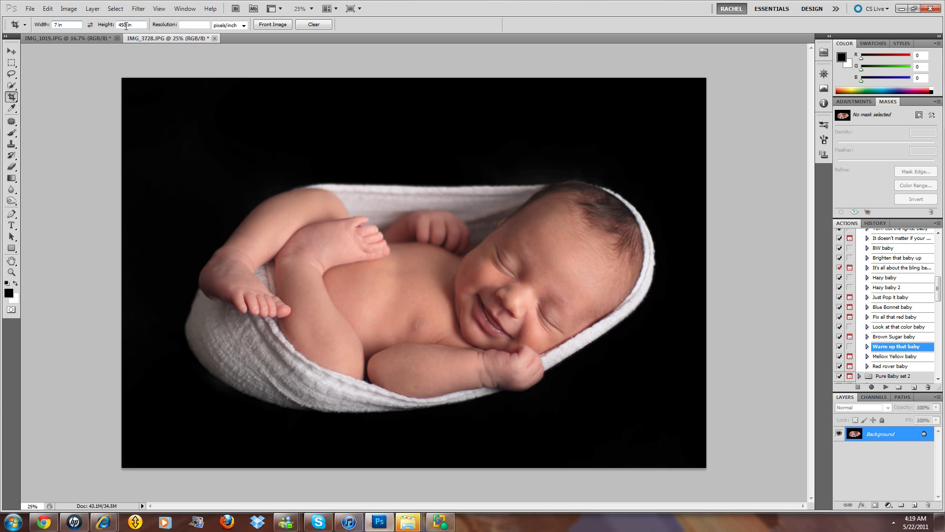
{"action": "key", "text": "Tab"}
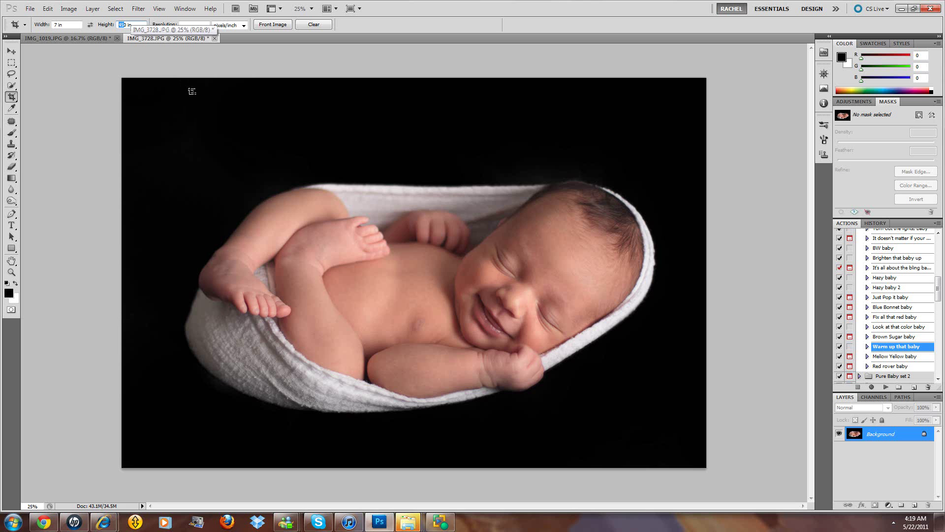
{"action": "type", "text": "50"}
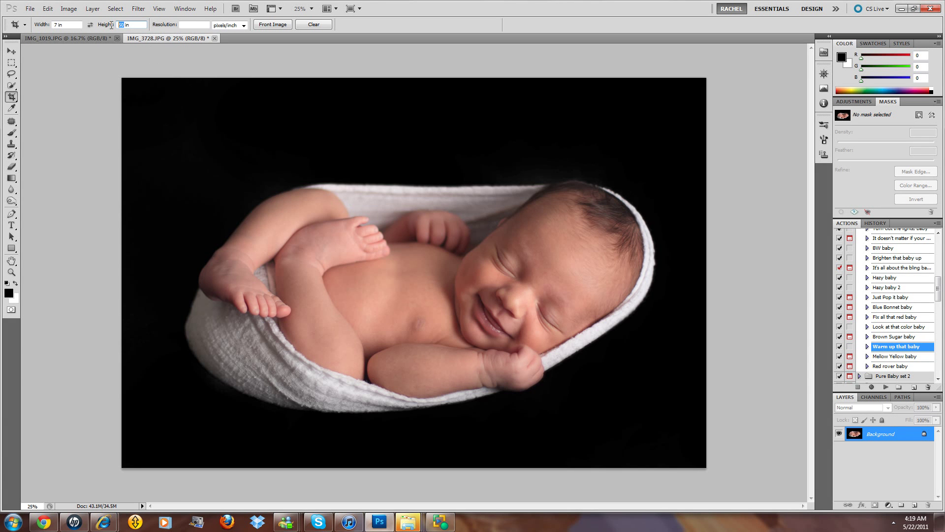
{"action": "type", "text": "5"}
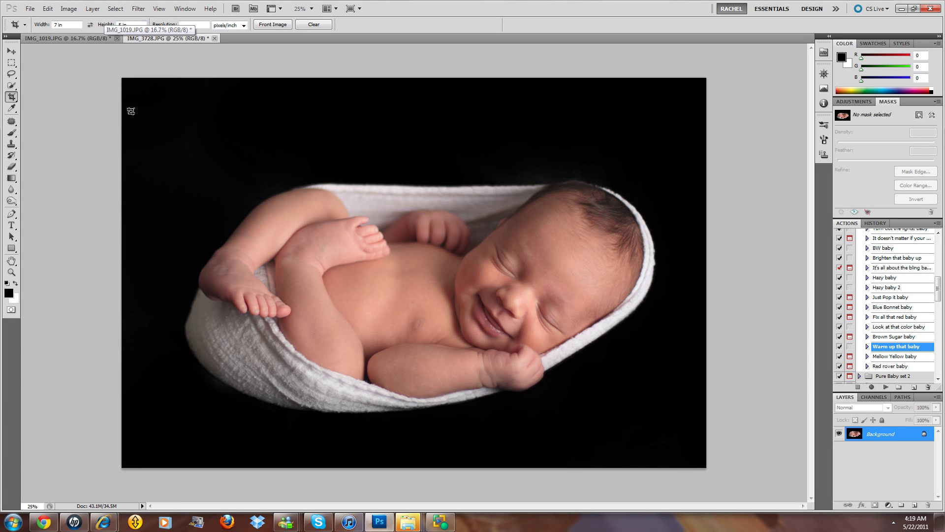
{"action": "left_click_drag", "start_coordinate": [130, 106], "coordinate": [708, 446]}
{"action": "mouse_move", "coordinate": [509, 254]}
{"action": "left_mouse_down"}
{"action": "mouse_move", "coordinate": [557, 259]}
{"action": "mouse_move", "coordinate": [539, 254]}
{"action": "left_mouse_up"}
{"action": "left_click_drag", "start_coordinate": [696, 270], "coordinate": [687, 321]}
{"action": "key", "text": "Return"}
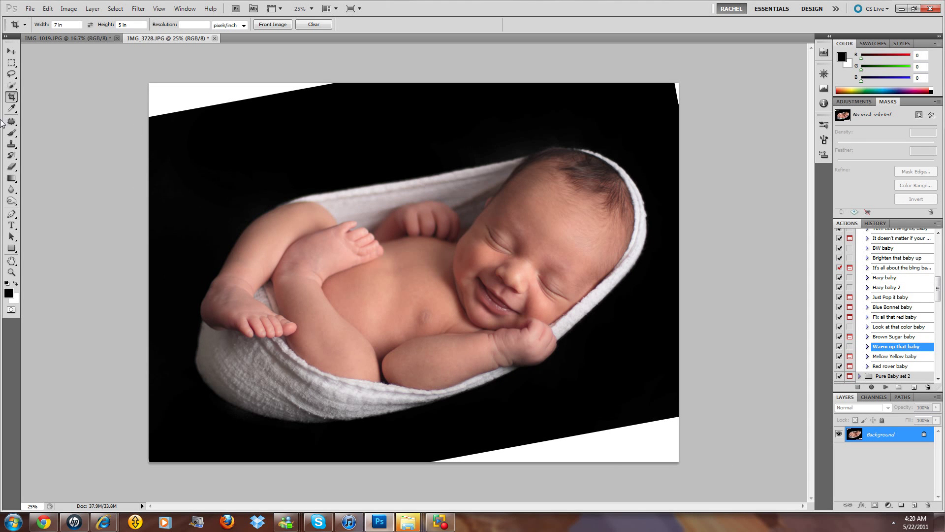
Step: Duplicate to a new Layer 1, marquee the top-left white wedge, and Content-Aware fill it
{"action": "left_click", "coordinate": [12, 63]}
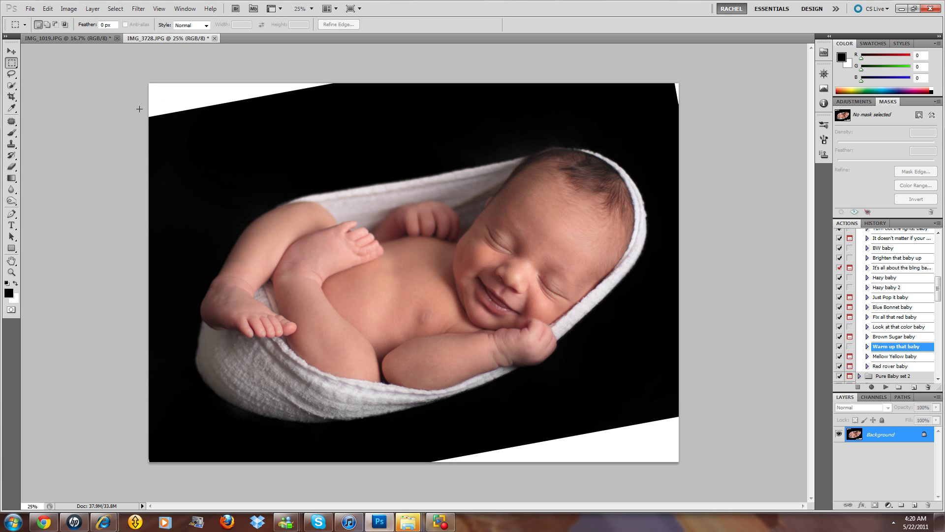
{"action": "key", "text": "ctrl+j"}
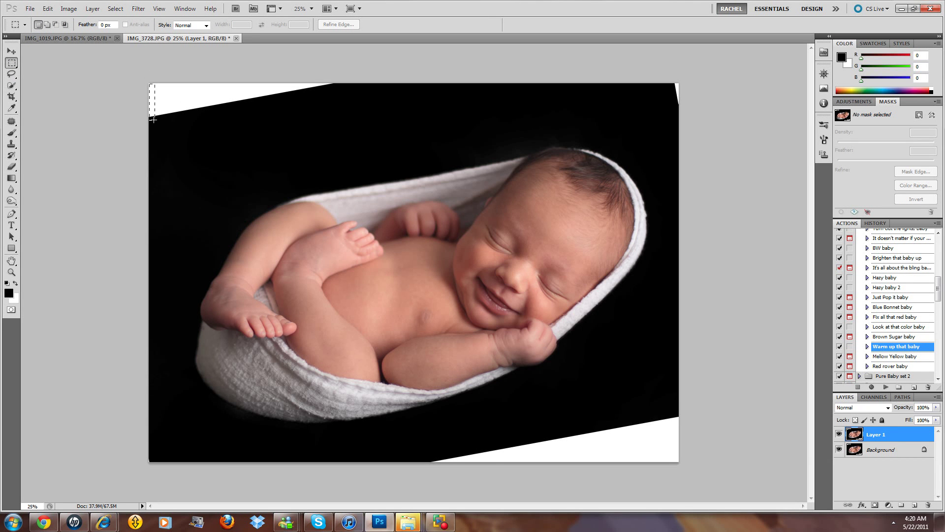
{"action": "left_click_drag", "start_coordinate": [244, 123], "coordinate": [335, 118]}
{"action": "right_click", "coordinate": [207, 98]}
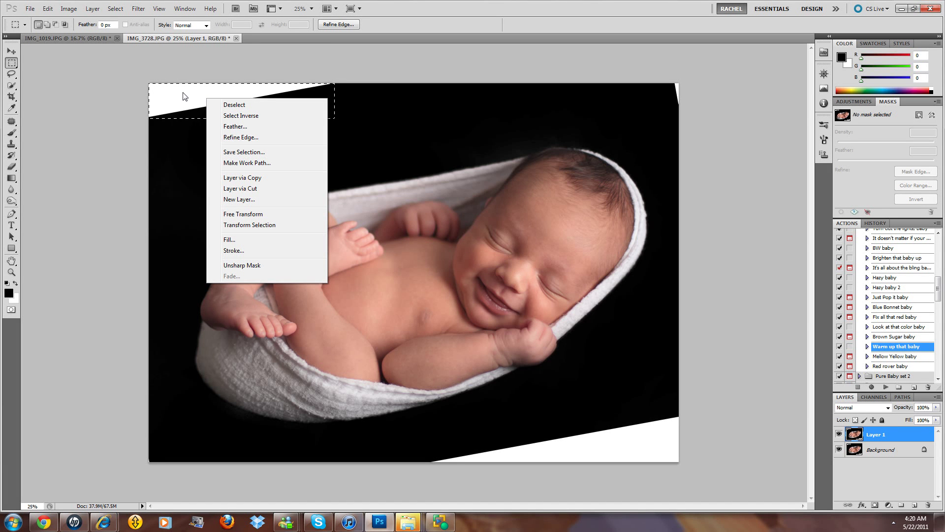
{"action": "left_click", "coordinate": [240, 239]}
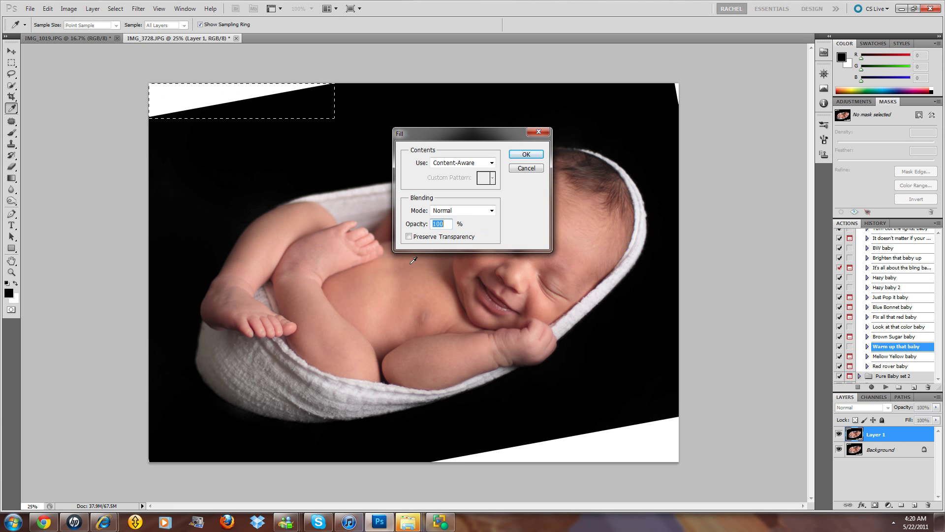
{"action": "left_click", "coordinate": [521, 155]}
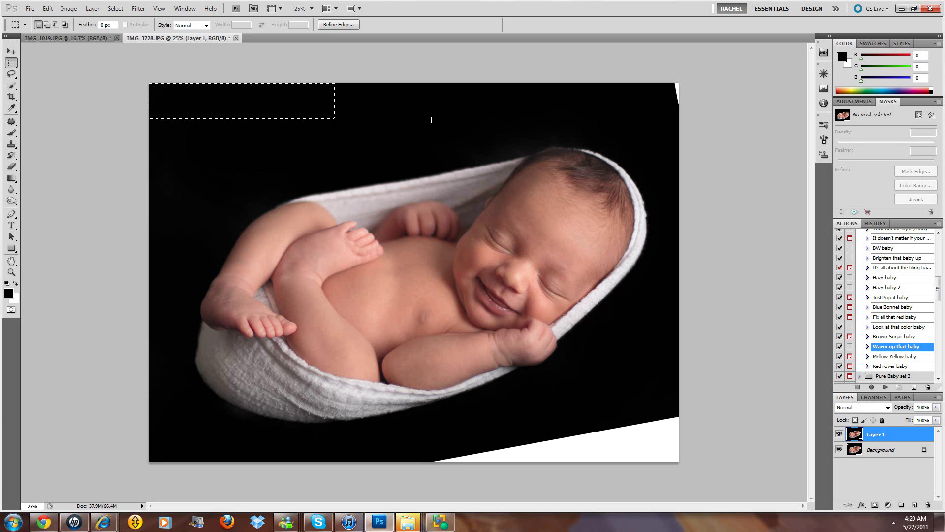
{"action": "key", "text": "ctrl+d"}
Step: Lasso the white sliver at the top-right corner and Content-Aware fill it black
{"action": "left_click", "coordinate": [12, 73]}
{"action": "mouse_move", "coordinate": [682, 78]}
{"action": "left_mouse_down"}
{"action": "mouse_move", "coordinate": [673, 100]}
{"action": "mouse_move", "coordinate": [679, 84]}
{"action": "mouse_move", "coordinate": [686, 97]}
{"action": "left_mouse_up"}
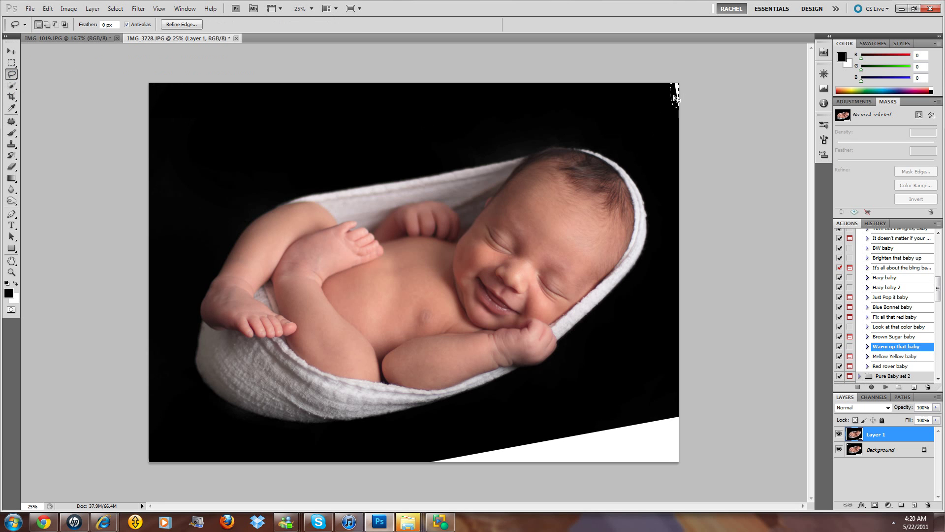
{"action": "right_click", "coordinate": [675, 96]}
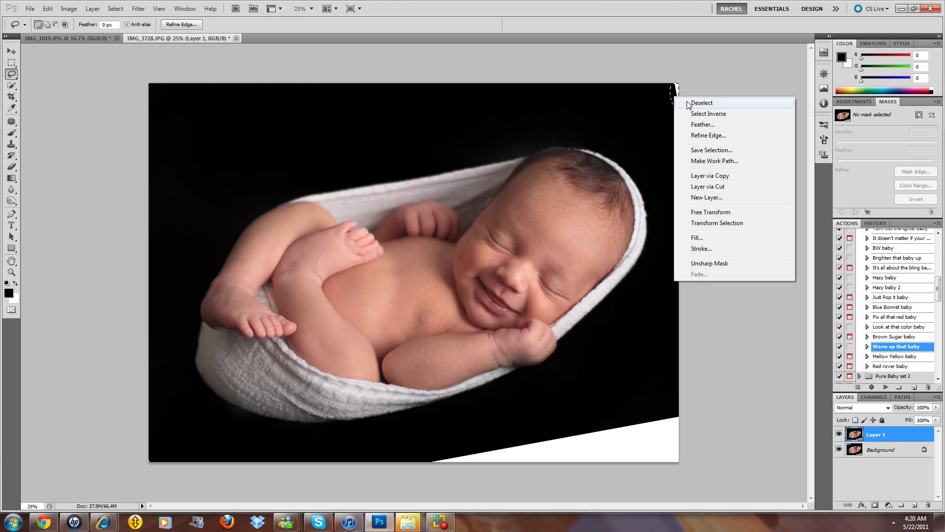
{"action": "left_click", "coordinate": [702, 242]}
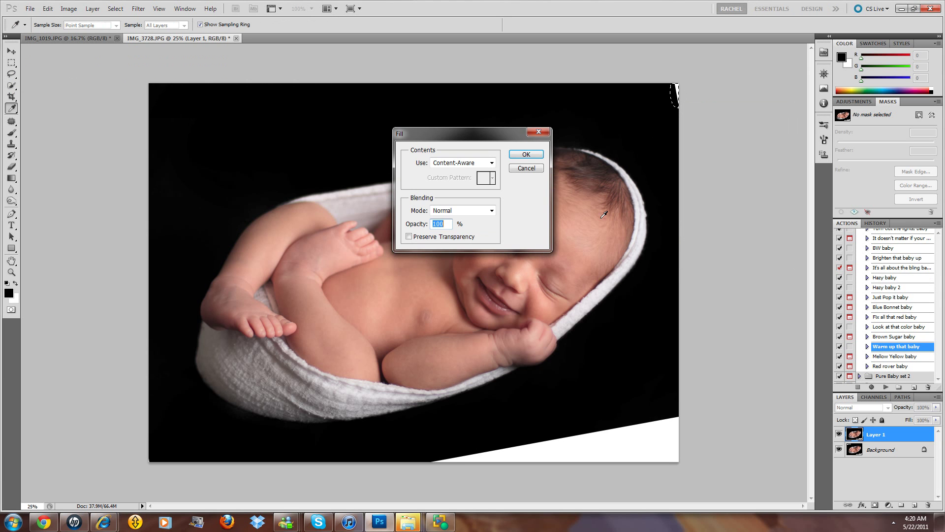
{"action": "left_click", "coordinate": [527, 154]}
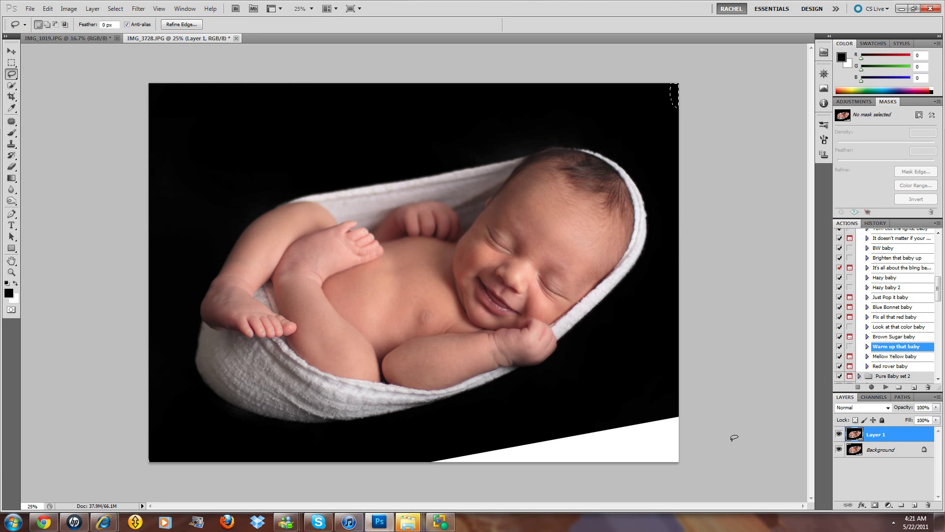
{"action": "key", "text": "ctrl+d"}
Step: Lasso the white wedge at the bottom-right and Content-Aware fill it black
{"action": "mouse_move", "coordinate": [432, 458]}
{"action": "left_mouse_down"}
{"action": "mouse_move", "coordinate": [538, 417]}
{"action": "mouse_move", "coordinate": [664, 401]}
{"action": "mouse_move", "coordinate": [700, 459]}
{"action": "mouse_move", "coordinate": [666, 479]}
{"action": "mouse_move", "coordinate": [541, 487]}
{"action": "mouse_move", "coordinate": [456, 480]}
{"action": "mouse_move", "coordinate": [432, 459]}
{"action": "left_mouse_up"}
{"action": "right_click", "coordinate": [550, 431]}
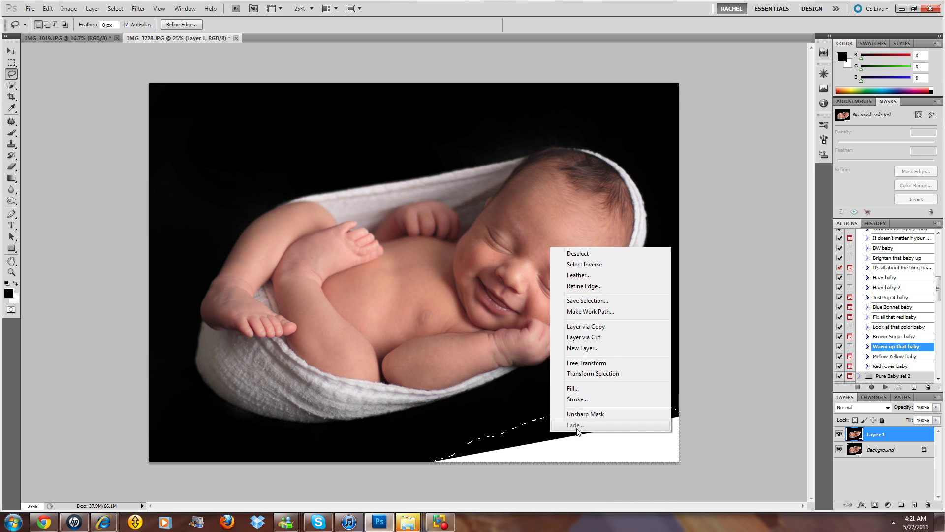
{"action": "left_click", "coordinate": [573, 388]}
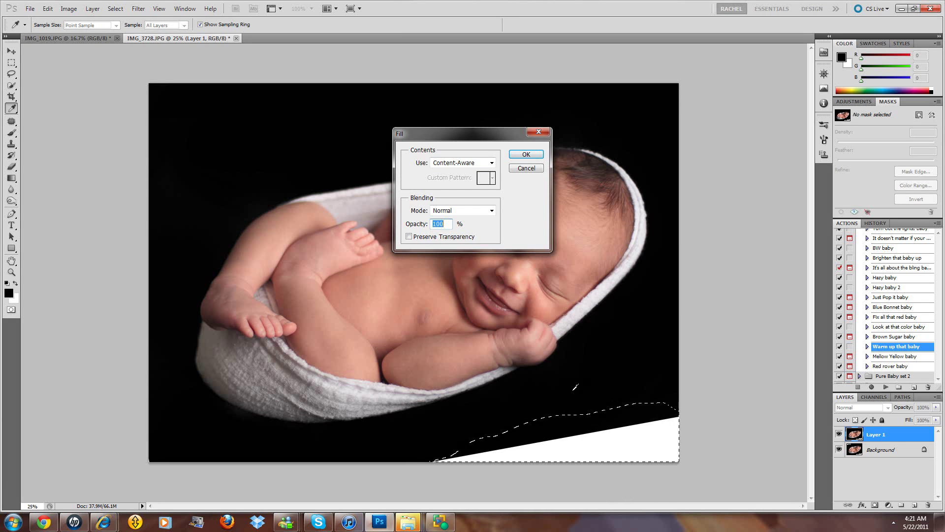
{"action": "key", "text": "Return"}
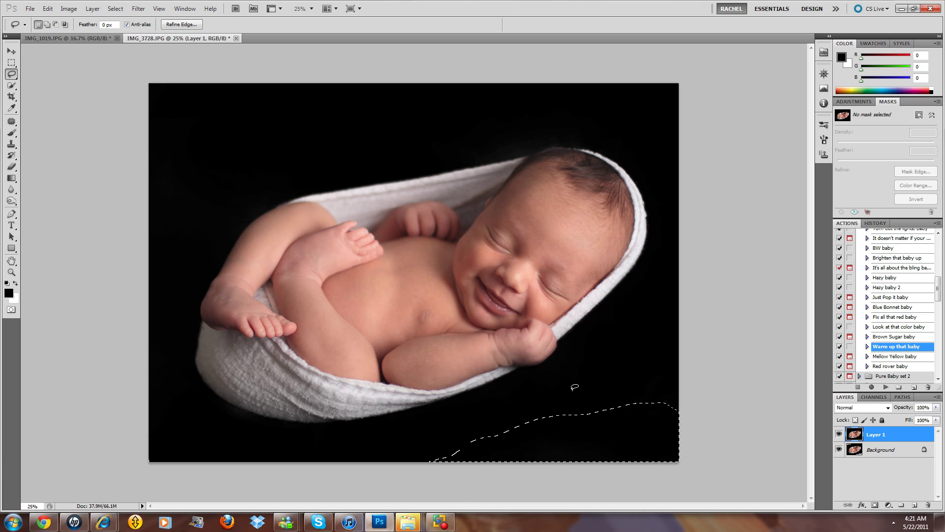
{"action": "key", "text": "ctrl+d"}
Step: Flatten the image, then Content-Aware fill the white bottom-left corner black
{"action": "right_click", "coordinate": [891, 450]}
{"action": "left_click", "coordinate": [892, 445]}
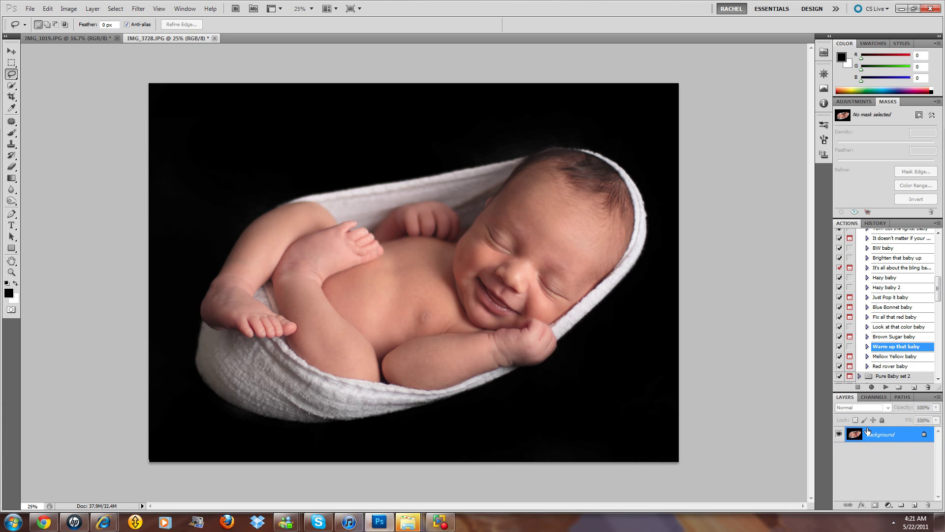
{"action": "left_click_drag", "start_coordinate": [147, 459], "coordinate": [154, 461]}
{"action": "right_click", "coordinate": [155, 457]}
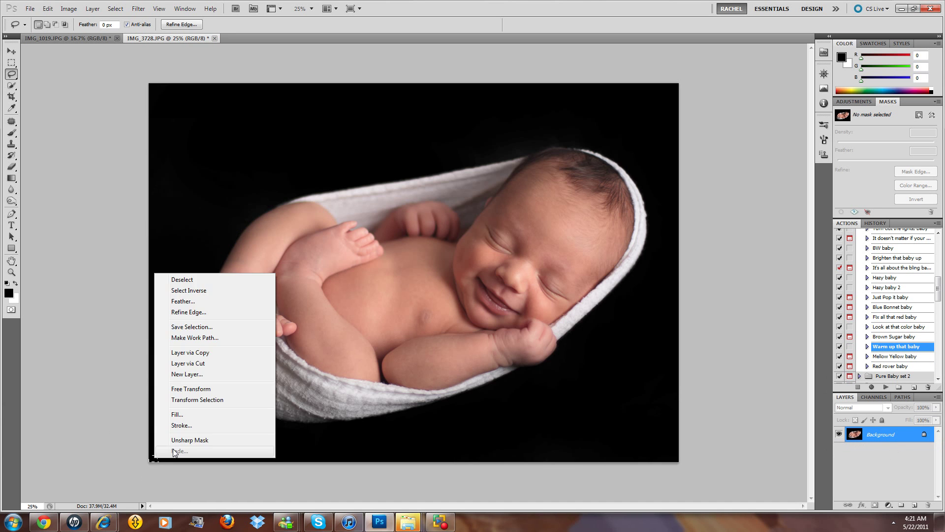
{"action": "left_click", "coordinate": [177, 414]}
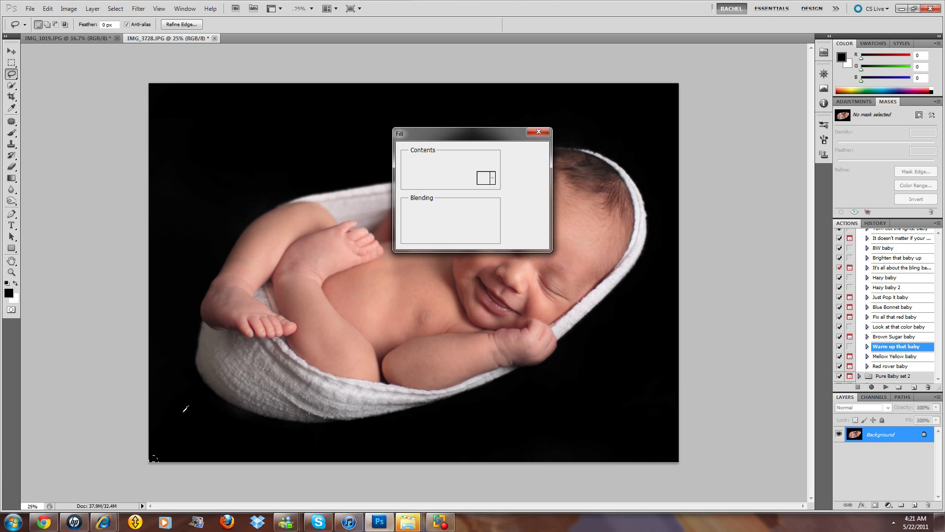
{"action": "key", "text": "Return"}
{"action": "key", "text": "ctrl+d"}
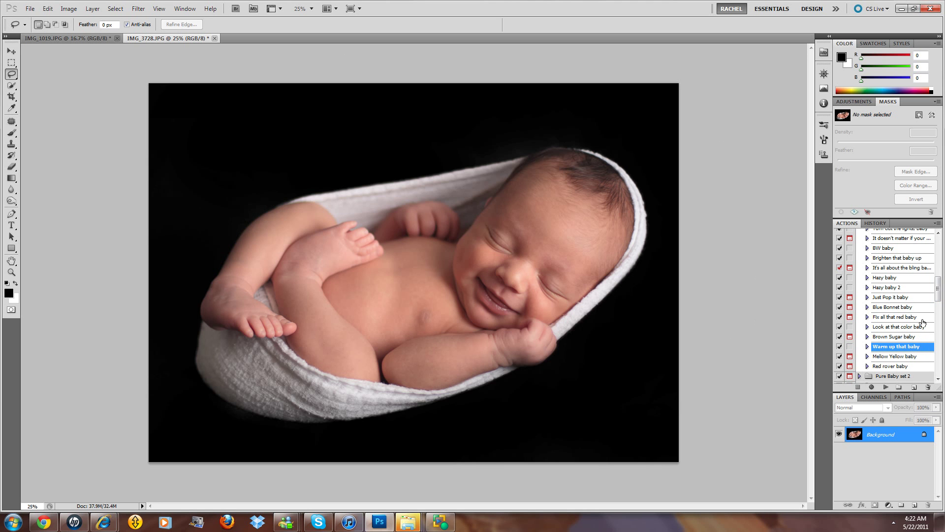
Step: Run the 'Turn out the lights, baby' and 'Sunshine Baby' actions
{"action": "scroll", "coordinate": [928, 293], "scroll_direction": "up", "scroll_amount": 4}
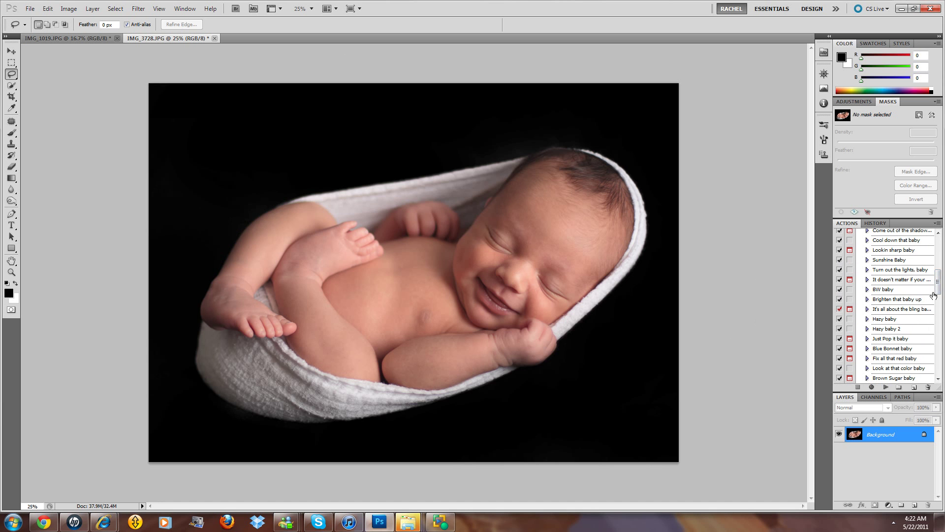
{"action": "left_click", "coordinate": [904, 271]}
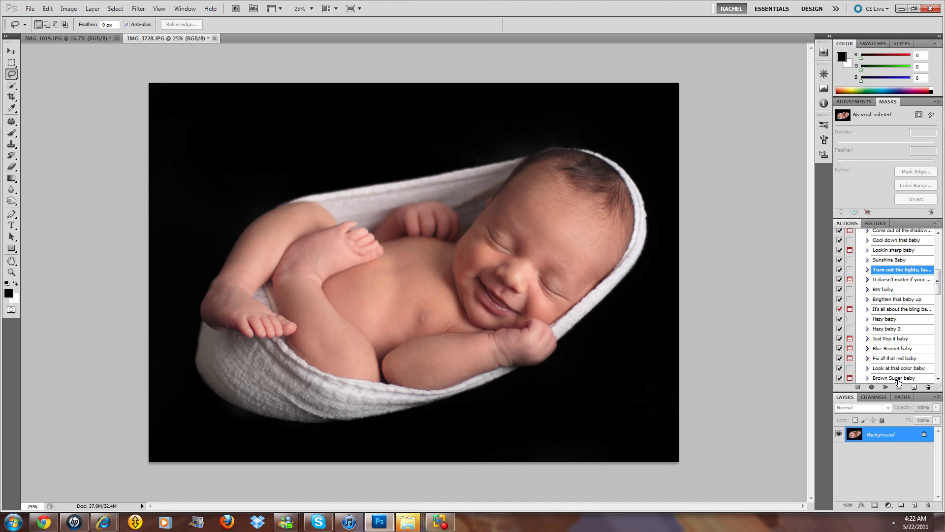
{"action": "left_click", "coordinate": [886, 388]}
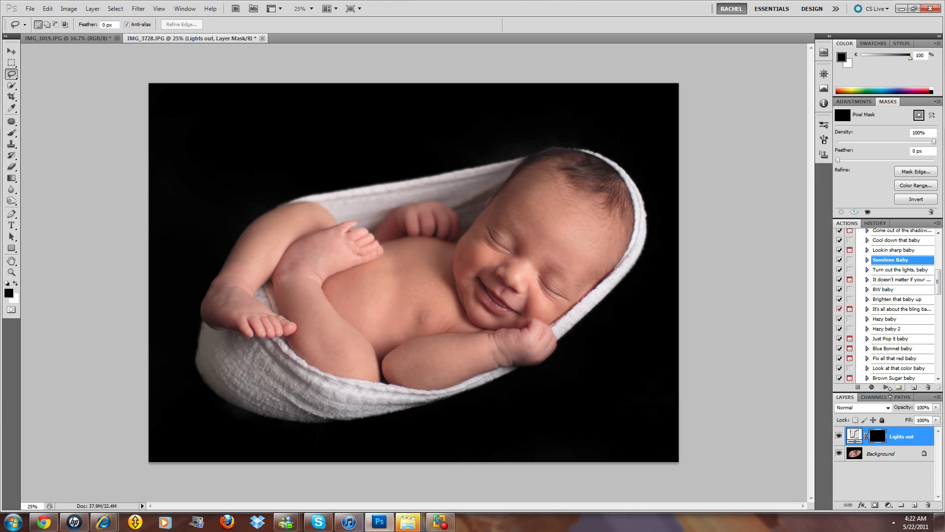
{"action": "left_click", "coordinate": [886, 388]}
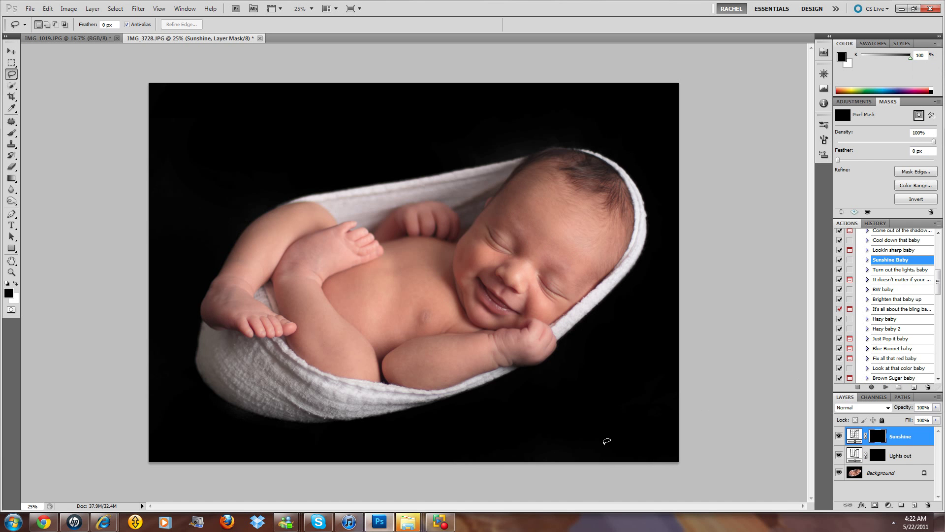
Step: Paint the Sunshine glow onto the baby's face with a white brush at 8% opacity
{"action": "key", "text": "b"}
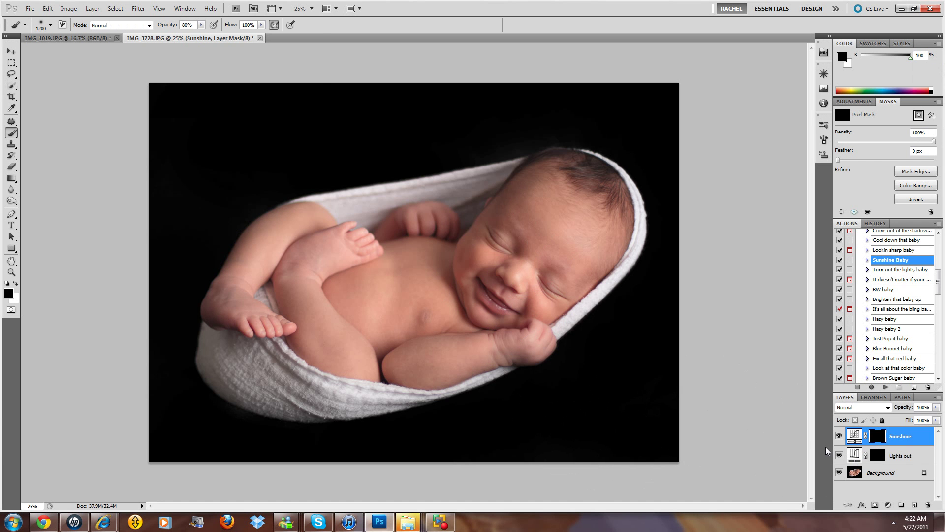
{"action": "key", "text": "x"}
{"action": "left_click", "coordinate": [201, 24]}
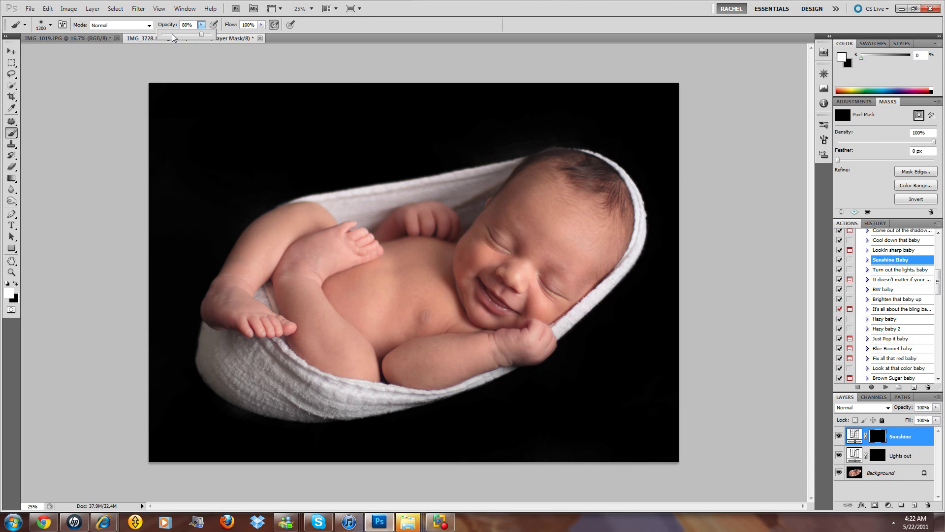
{"action": "left_click_drag", "start_coordinate": [173, 38], "coordinate": [164, 39]}
{"action": "mouse_move", "coordinate": [603, 290]}
{"action": "left_mouse_down"}
{"action": "mouse_move", "coordinate": [433, 340]}
{"action": "mouse_move", "coordinate": [338, 295]}
{"action": "mouse_move", "coordinate": [443, 345]}
{"action": "mouse_move", "coordinate": [270, 261]}
{"action": "mouse_move", "coordinate": [280, 305]}
{"action": "mouse_move", "coordinate": [655, 305]}
{"action": "mouse_move", "coordinate": [549, 207]}
{"action": "left_mouse_up"}
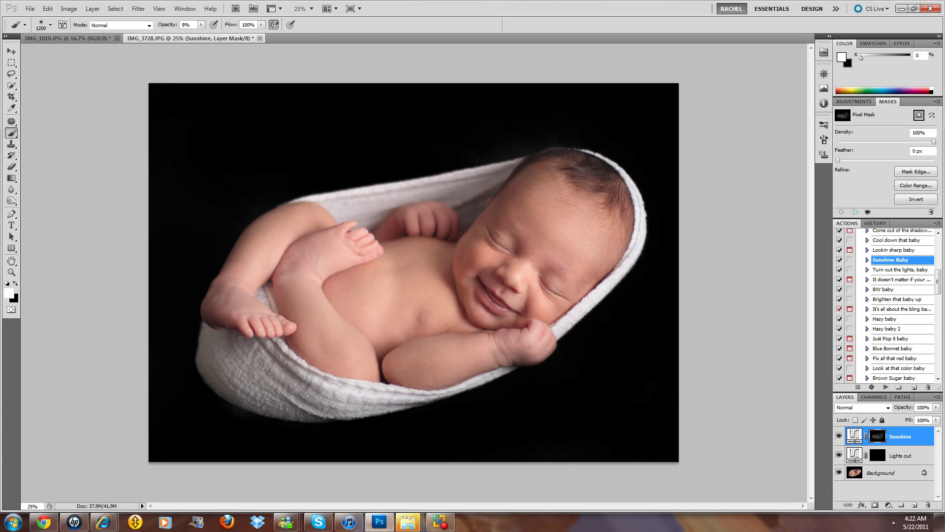
Step: Paint white on the Lights out mask over the blanket, foot, forearm and upper leg
{"action": "left_click", "coordinate": [862, 462]}
{"action": "key", "text": "bracketleft"}
{"action": "key", "text": "bracketleft"}
{"action": "key", "text": "bracketleft"}
{"action": "key", "text": "bracketleft"}
{"action": "key", "text": "bracketleft"}
{"action": "mouse_move", "coordinate": [285, 368]}
{"action": "left_mouse_down"}
{"action": "mouse_move", "coordinate": [363, 426]}
{"action": "mouse_move", "coordinate": [434, 285]}
{"action": "mouse_move", "coordinate": [340, 207]}
{"action": "mouse_move", "coordinate": [476, 184]}
{"action": "mouse_move", "coordinate": [627, 182]}
{"action": "mouse_move", "coordinate": [615, 287]}
{"action": "mouse_move", "coordinate": [606, 183]}
{"action": "mouse_move", "coordinate": [519, 157]}
{"action": "mouse_move", "coordinate": [615, 189]}
{"action": "mouse_move", "coordinate": [582, 331]}
{"action": "left_mouse_up"}
{"action": "key", "text": "bracketleft"}
{"action": "key", "text": "bracketleft"}
{"action": "key", "text": "bracketleft"}
{"action": "key", "text": "bracketleft"}
{"action": "key", "text": "bracketleft"}
{"action": "mouse_move", "coordinate": [234, 309]}
{"action": "left_mouse_down"}
{"action": "mouse_move", "coordinate": [217, 316]}
{"action": "mouse_move", "coordinate": [235, 329]}
{"action": "left_mouse_up"}
{"action": "mouse_move", "coordinate": [337, 240]}
{"action": "left_mouse_down"}
{"action": "mouse_move", "coordinate": [299, 251]}
{"action": "mouse_move", "coordinate": [284, 298]}
{"action": "mouse_move", "coordinate": [312, 356]}
{"action": "mouse_move", "coordinate": [436, 380]}
{"action": "mouse_move", "coordinate": [470, 379]}
{"action": "mouse_move", "coordinate": [396, 370]}
{"action": "mouse_move", "coordinate": [538, 359]}
{"action": "mouse_move", "coordinate": [423, 218]}
{"action": "mouse_move", "coordinate": [465, 241]}
{"action": "left_mouse_up"}
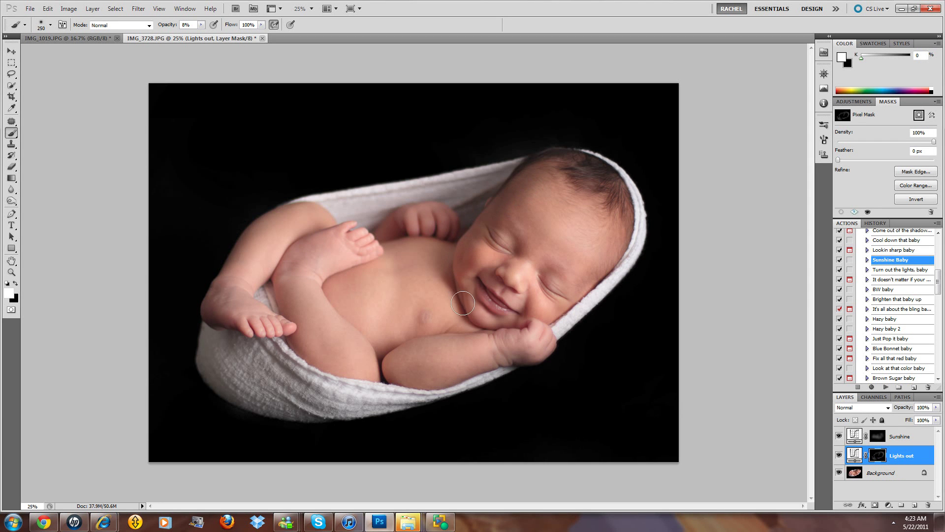
Step: Lightly brighten the cheek on the mask, then compare the Lights out and Sunshine layers
{"action": "key", "text": "bracketleft"}
{"action": "key", "text": "bracketleft"}
{"action": "key", "text": "bracketleft"}
{"action": "key", "text": "bracketleft"}
{"action": "key", "text": "bracketleft"}
{"action": "key", "text": "bracketleft"}
{"action": "left_click_drag", "start_coordinate": [559, 296], "coordinate": [569, 309]}
{"action": "key", "text": "bracketright"}
{"action": "left_click", "coordinate": [839, 455]}
{"action": "left_click", "coordinate": [839, 455]}
{"action": "left_click", "coordinate": [840, 437]}
{"action": "left_click", "coordinate": [839, 437]}
{"action": "right_click", "coordinate": [891, 474]}
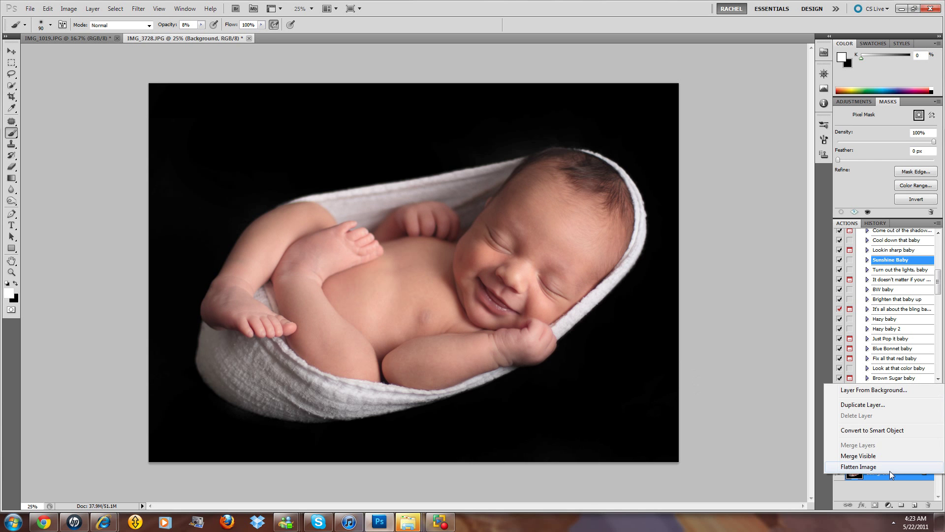
Step: Flatten, sample the cheek's skin tone, and softly paint it over the nose and cheek
{"action": "left_click", "coordinate": [890, 468]}
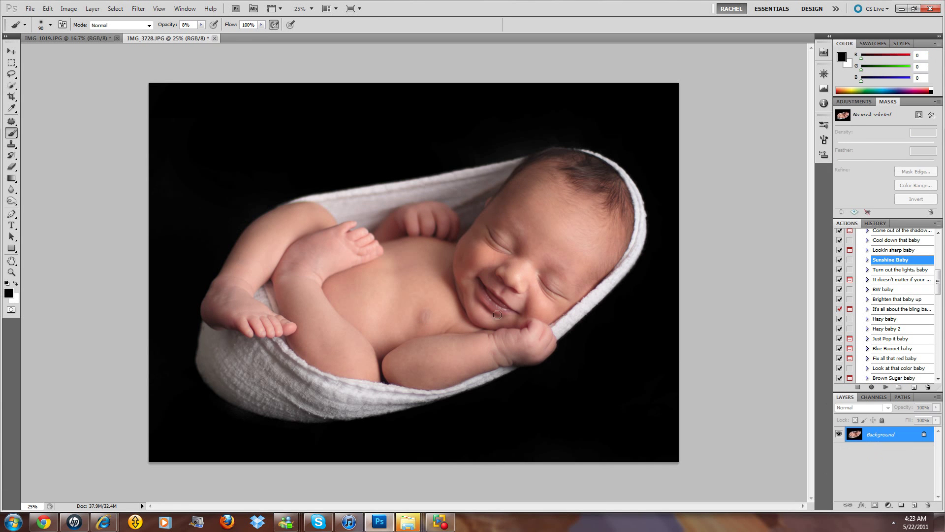
{"action": "key", "text": "i"}
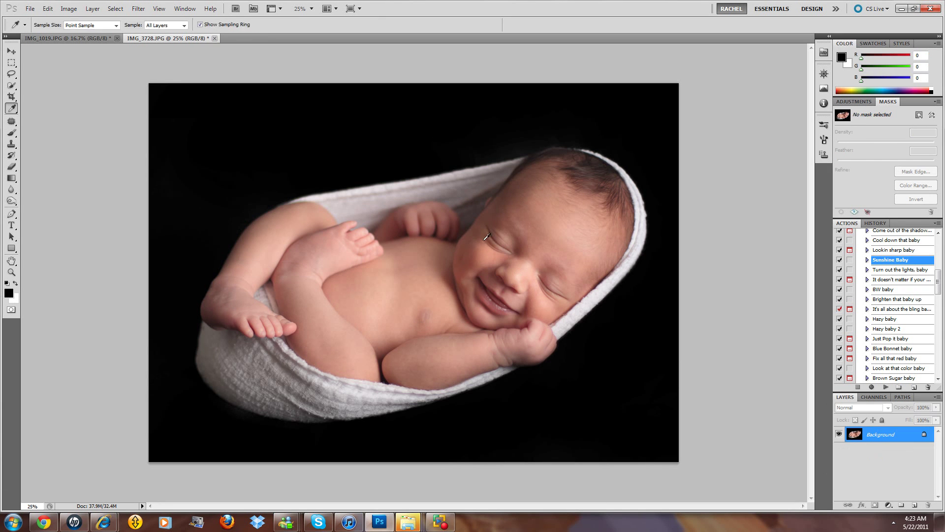
{"action": "left_click", "coordinate": [518, 260]}
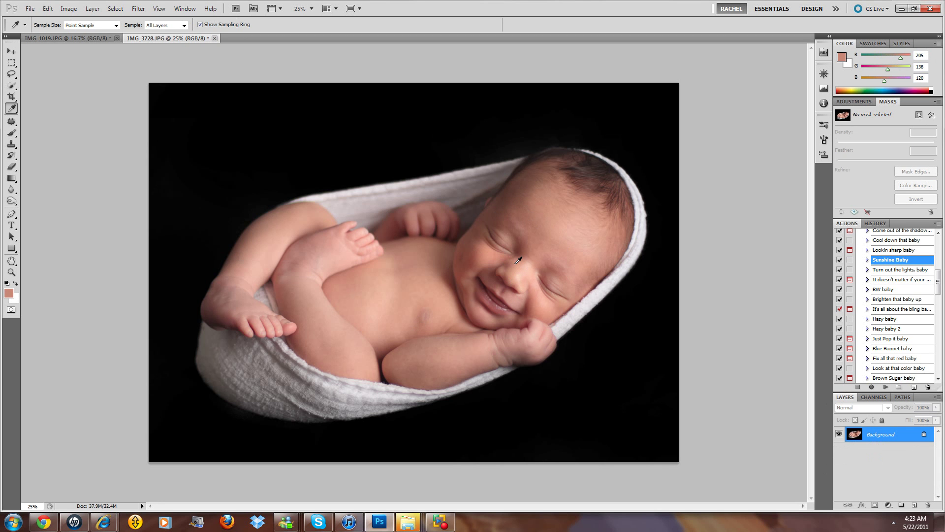
{"action": "key", "text": "b"}
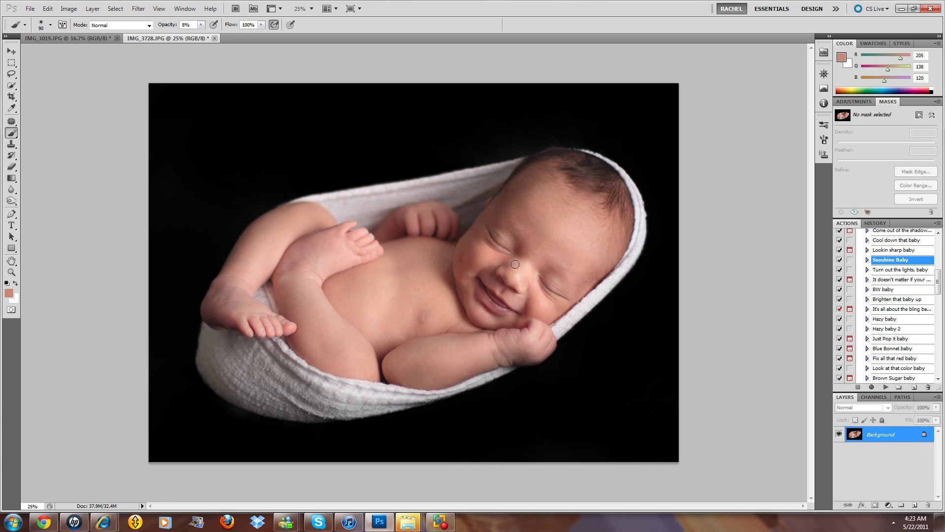
{"action": "key", "text": "bracketright"}
{"action": "key", "text": "bracketright"}
{"action": "left_click_drag", "start_coordinate": [528, 266], "coordinate": [537, 287]}
{"action": "key", "text": "bracketright"}
{"action": "key", "text": "bracketright"}
{"action": "key", "text": "bracketright"}
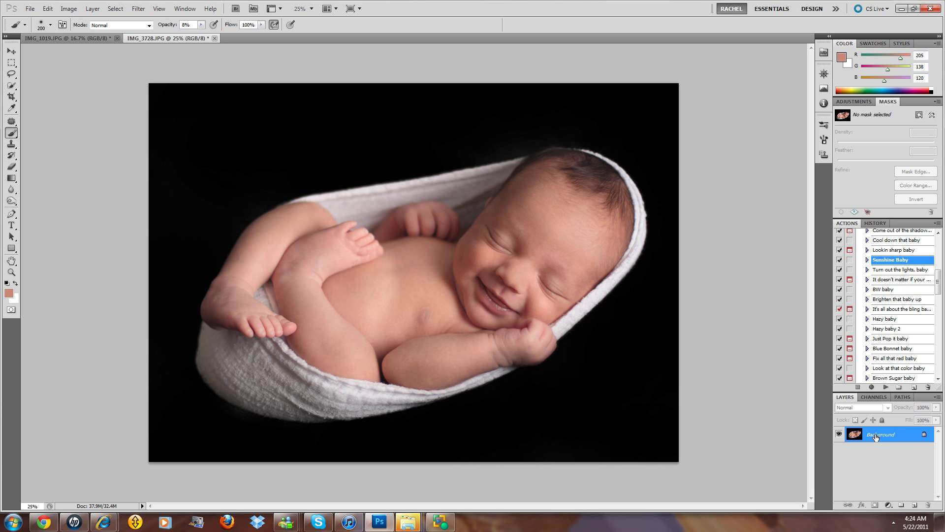
Step: Run 'Turn out the lights, baby' and paint its mask off the arm, face, chest and leg with a 400 px brush
{"action": "left_click", "coordinate": [893, 270]}
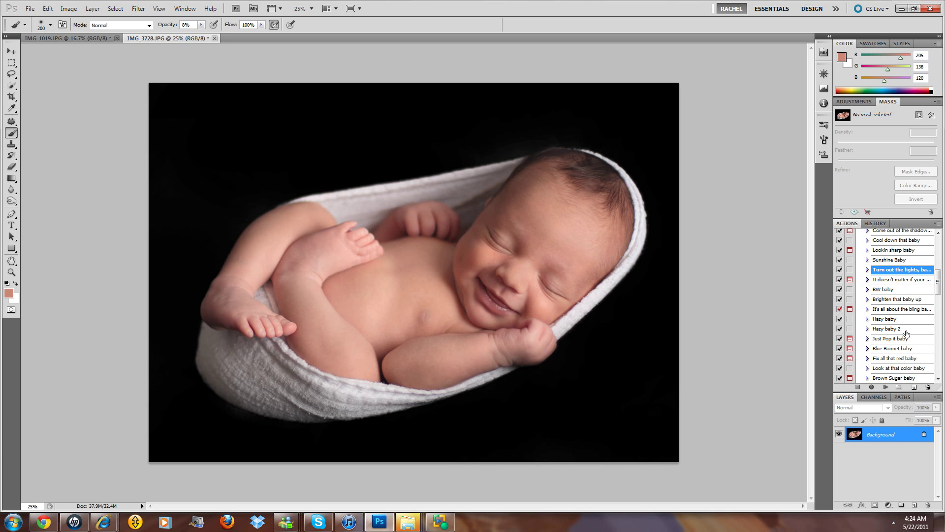
{"action": "left_click", "coordinate": [885, 388]}
{"action": "mouse_move", "coordinate": [344, 256]}
{"action": "left_mouse_down"}
{"action": "mouse_move", "coordinate": [347, 246]}
{"action": "mouse_move", "coordinate": [312, 271]}
{"action": "mouse_move", "coordinate": [365, 349]}
{"action": "left_mouse_up"}
{"action": "key", "text": "bracketright"}
{"action": "key", "text": "bracketright"}
{"action": "key", "text": "bracketright"}
{"action": "mouse_move", "coordinate": [217, 367]}
{"action": "left_mouse_down"}
{"action": "mouse_move", "coordinate": [520, 366]}
{"action": "mouse_move", "coordinate": [543, 277]}
{"action": "mouse_move", "coordinate": [396, 306]}
{"action": "mouse_move", "coordinate": [341, 278]}
{"action": "mouse_move", "coordinate": [346, 252]}
{"action": "mouse_move", "coordinate": [352, 321]}
{"action": "mouse_move", "coordinate": [374, 363]}
{"action": "mouse_move", "coordinate": [270, 252]}
{"action": "mouse_move", "coordinate": [243, 294]}
{"action": "mouse_move", "coordinate": [267, 319]}
{"action": "mouse_move", "coordinate": [284, 326]}
{"action": "mouse_move", "coordinate": [262, 287]}
{"action": "mouse_move", "coordinate": [304, 234]}
{"action": "mouse_move", "coordinate": [250, 305]}
{"action": "mouse_move", "coordinate": [360, 239]}
{"action": "mouse_move", "coordinate": [374, 254]}
{"action": "mouse_move", "coordinate": [315, 270]}
{"action": "mouse_move", "coordinate": [301, 287]}
{"action": "mouse_move", "coordinate": [331, 297]}
{"action": "mouse_move", "coordinate": [346, 351]}
{"action": "mouse_move", "coordinate": [376, 302]}
{"action": "mouse_move", "coordinate": [382, 270]}
{"action": "mouse_move", "coordinate": [363, 345]}
{"action": "mouse_move", "coordinate": [383, 289]}
{"action": "mouse_move", "coordinate": [390, 320]}
{"action": "mouse_move", "coordinate": [484, 347]}
{"action": "mouse_move", "coordinate": [445, 353]}
{"action": "mouse_move", "coordinate": [395, 323]}
{"action": "mouse_move", "coordinate": [377, 292]}
{"action": "mouse_move", "coordinate": [389, 263]}
{"action": "mouse_move", "coordinate": [382, 323]}
{"action": "mouse_move", "coordinate": [406, 347]}
{"action": "mouse_move", "coordinate": [354, 325]}
{"action": "mouse_move", "coordinate": [374, 292]}
{"action": "mouse_move", "coordinate": [445, 361]}
{"action": "left_mouse_up"}
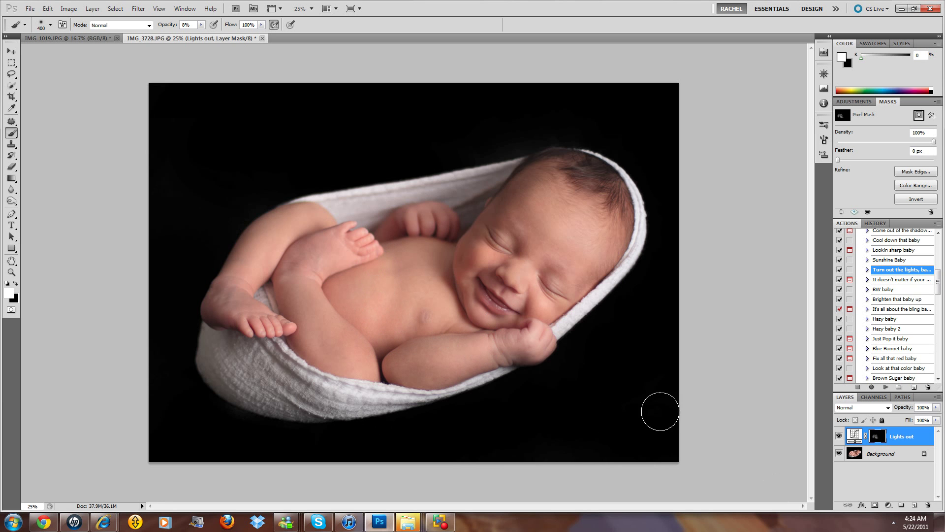
Step: Compare the Lights out layer on and off, then flatten the image
{"action": "left_click", "coordinate": [839, 436]}
{"action": "left_click", "coordinate": [839, 437]}
{"action": "right_click", "coordinate": [895, 458]}
{"action": "left_click", "coordinate": [903, 505]}
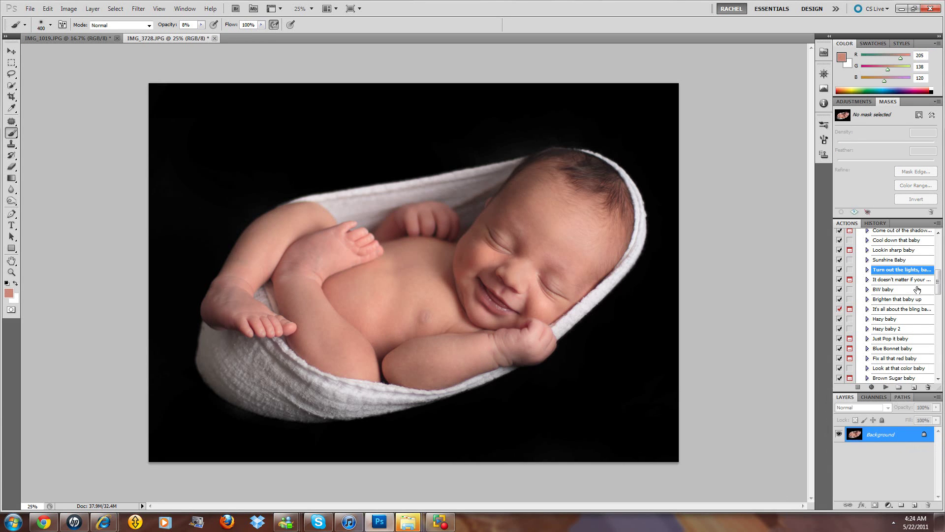
Step: Run 'soft and sparkly baby' and reveal Soft Skin smoothing over the forehead
{"action": "scroll", "coordinate": [906, 285], "scroll_direction": "up", "scroll_amount": 2}
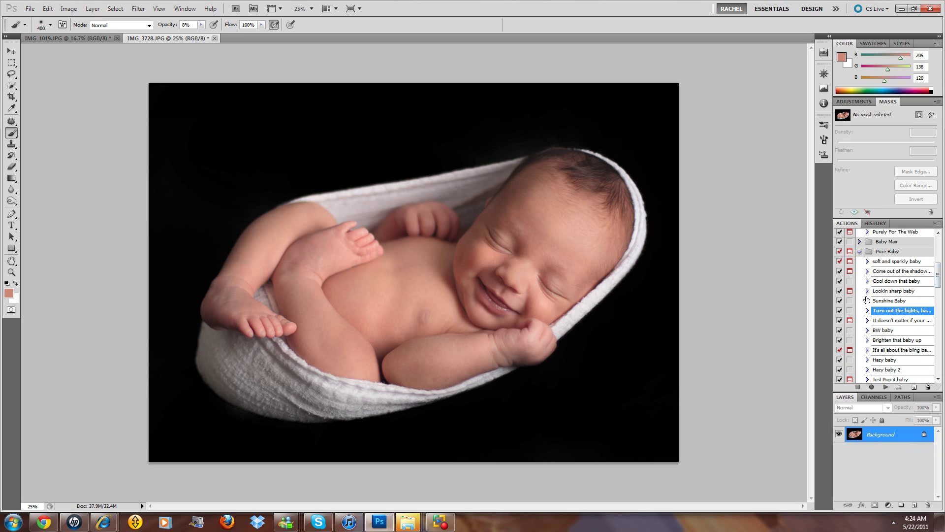
{"action": "left_click", "coordinate": [886, 261]}
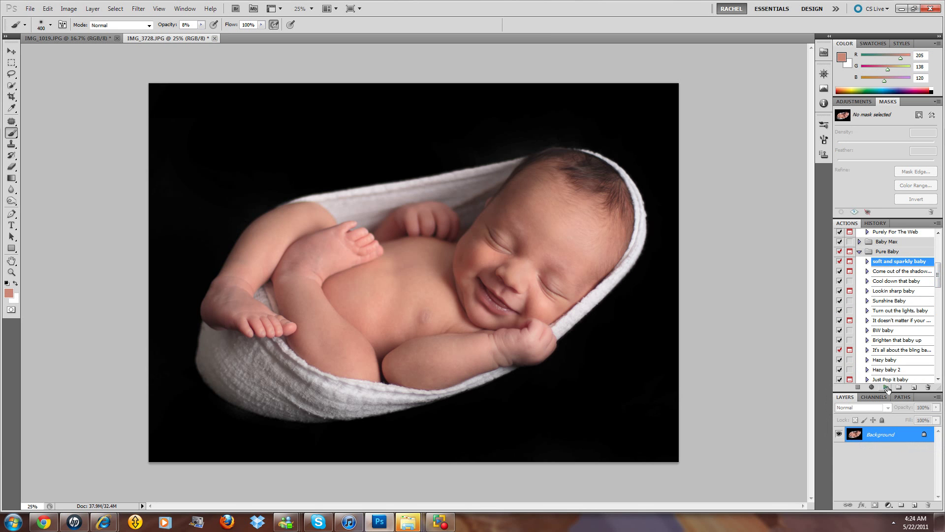
{"action": "left_click", "coordinate": [886, 388]}
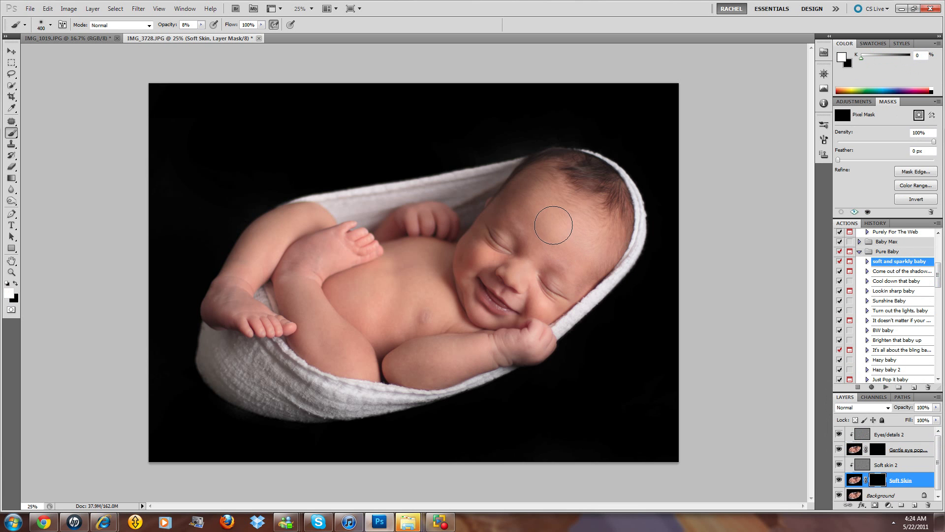
{"action": "mouse_move", "coordinate": [553, 225]}
{"action": "left_mouse_down"}
{"action": "mouse_move", "coordinate": [543, 216]}
{"action": "mouse_move", "coordinate": [551, 215]}
{"action": "mouse_move", "coordinate": [541, 218]}
{"action": "mouse_move", "coordinate": [547, 230]}
{"action": "mouse_move", "coordinate": [544, 200]}
{"action": "mouse_move", "coordinate": [578, 258]}
{"action": "mouse_move", "coordinate": [532, 287]}
{"action": "mouse_move", "coordinate": [545, 313]}
{"action": "mouse_move", "coordinate": [521, 276]}
{"action": "mouse_move", "coordinate": [483, 257]}
{"action": "mouse_move", "coordinate": [467, 266]}
{"action": "mouse_move", "coordinate": [481, 316]}
{"action": "mouse_move", "coordinate": [539, 297]}
{"action": "mouse_move", "coordinate": [529, 276]}
{"action": "mouse_move", "coordinate": [539, 247]}
{"action": "left_mouse_up"}
{"action": "key", "text": "bracketleft"}
{"action": "key", "text": "bracketleft"}
{"action": "key", "text": "bracketleft"}
Step: Paint the Gentle eye pop mask with a 70 px brush, compare it, and flatten the image
{"action": "left_click", "coordinate": [875, 451]}
{"action": "key", "text": "bracketleft"}
{"action": "key", "text": "bracketleft"}
{"action": "key", "text": "bracketleft"}
{"action": "key", "text": "bracketleft"}
{"action": "key", "text": "bracketleft"}
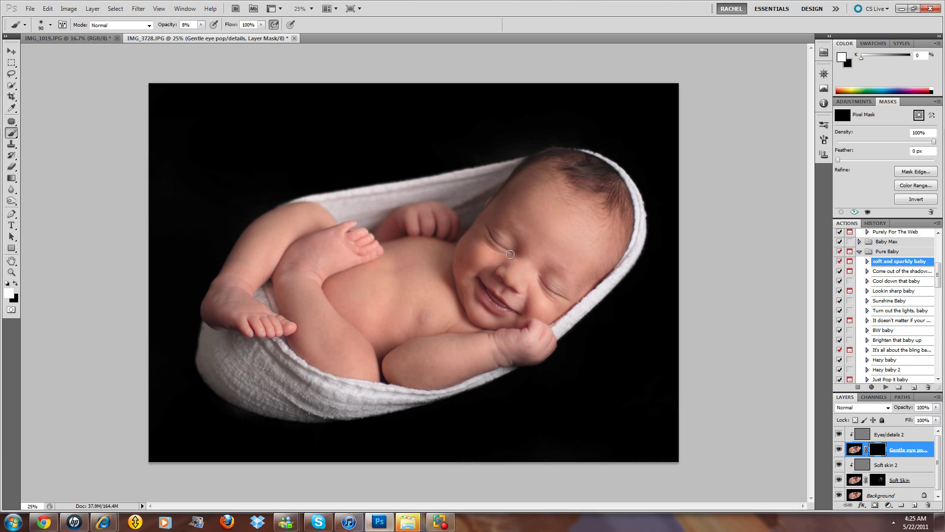
{"action": "key", "text": "bracketleft"}
{"action": "left_click", "coordinate": [839, 450]}
{"action": "left_click", "coordinate": [839, 449]}
{"action": "left_click", "coordinate": [840, 450]}
{"action": "right_click", "coordinate": [884, 495]}
{"action": "left_click", "coordinate": [885, 490]}
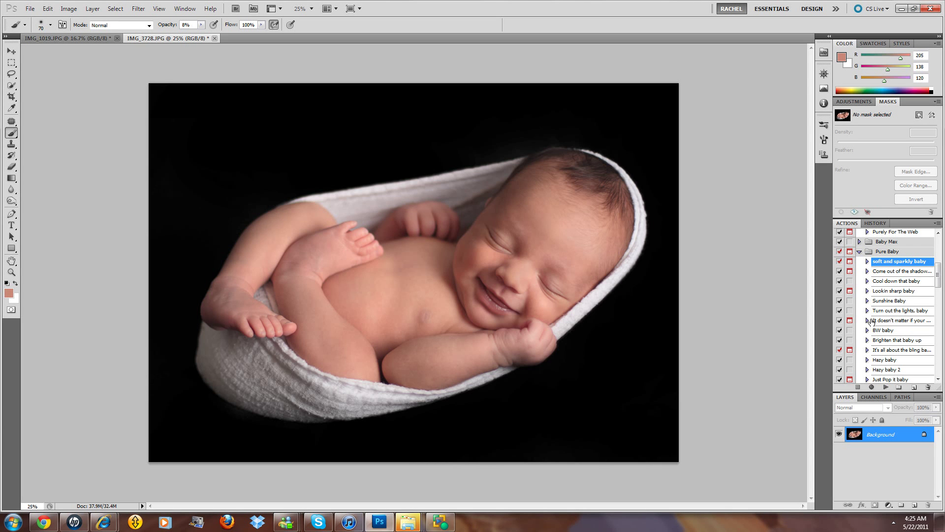
Step: Run the 'It's all about the bling' action and compare the Bling baby layer on and off
{"action": "left_click", "coordinate": [886, 350]}
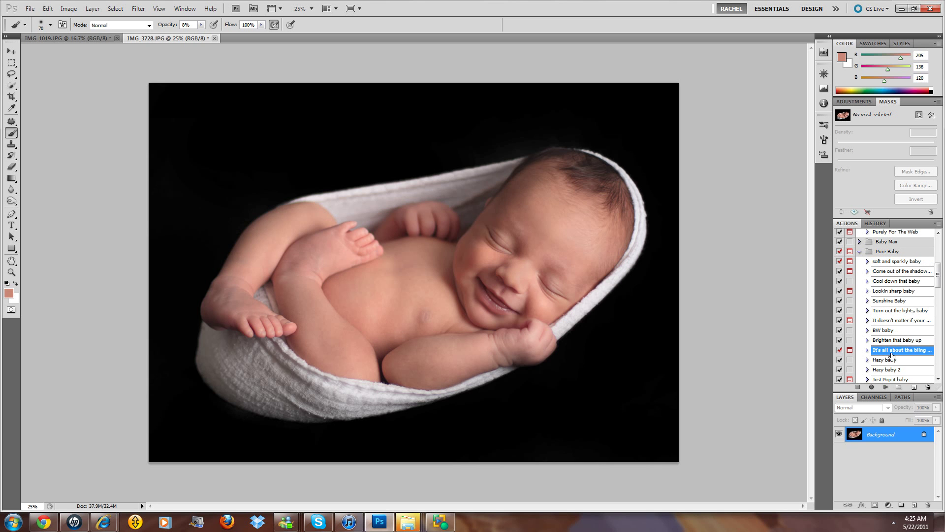
{"action": "left_click", "coordinate": [885, 387]}
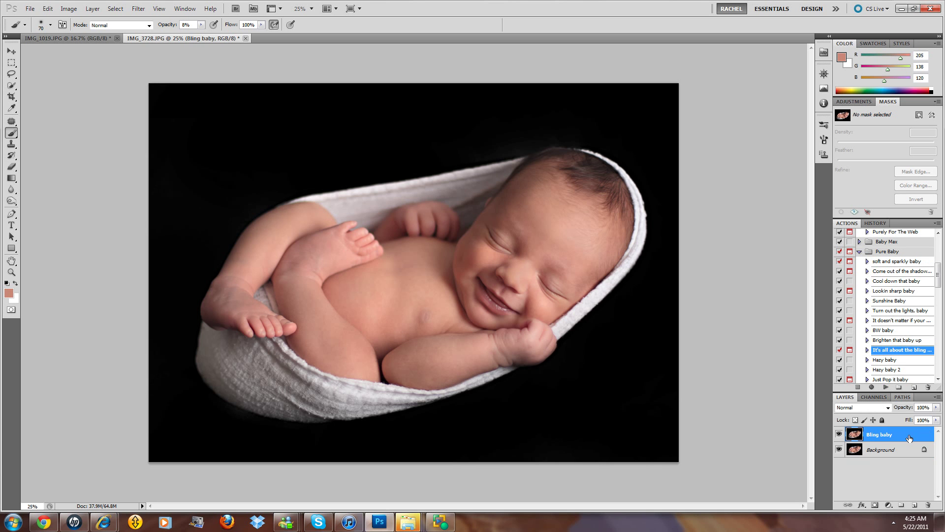
{"action": "left_click", "coordinate": [838, 433]}
{"action": "left_click", "coordinate": [839, 434]}
{"action": "left_click", "coordinate": [839, 434]}
{"action": "left_click", "coordinate": [838, 433]}
Step: Lower the Bling baby layer to about 66% opacity and flatten the image
{"action": "left_click", "coordinate": [936, 407]}
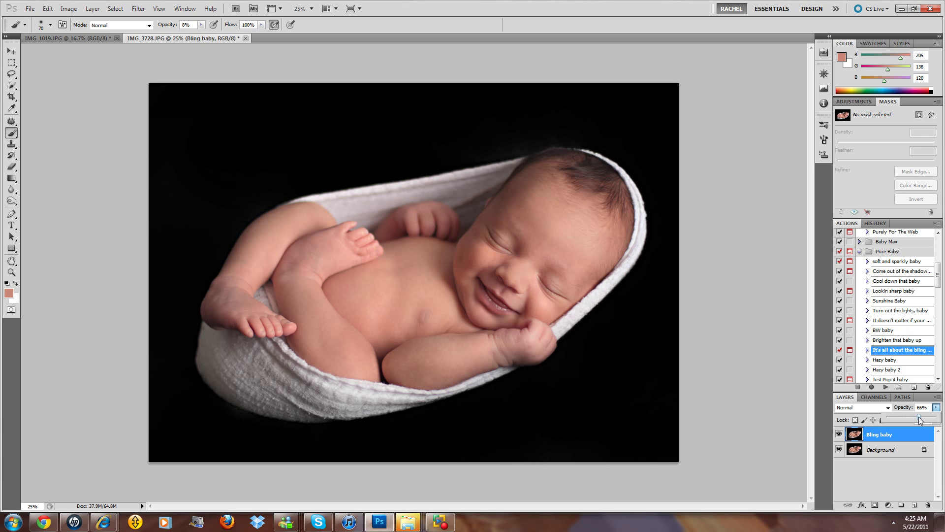
{"action": "left_click", "coordinate": [893, 452]}
{"action": "right_click", "coordinate": [893, 453]}
{"action": "left_click", "coordinate": [891, 446]}
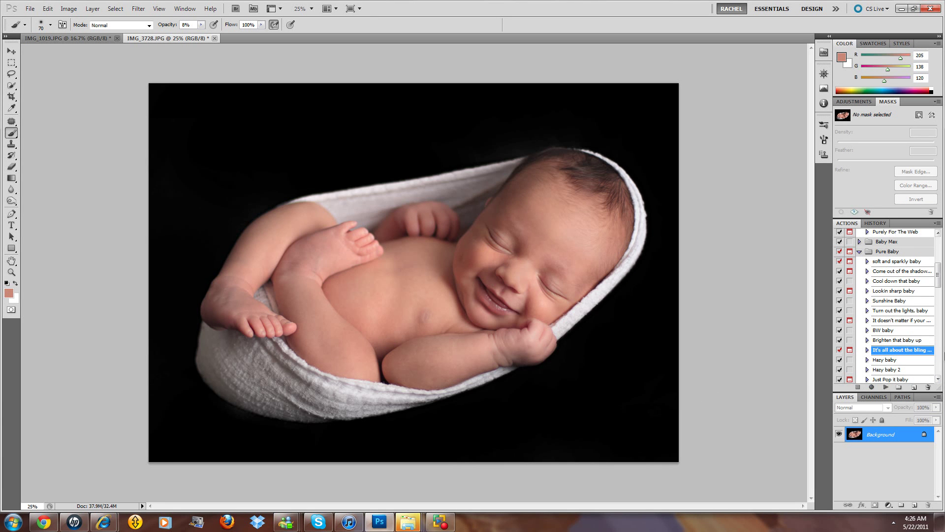
Step: Run the 'Hazy baby 2' action
{"action": "scroll", "coordinate": [938, 379], "scroll_direction": "down", "scroll_amount": 4}
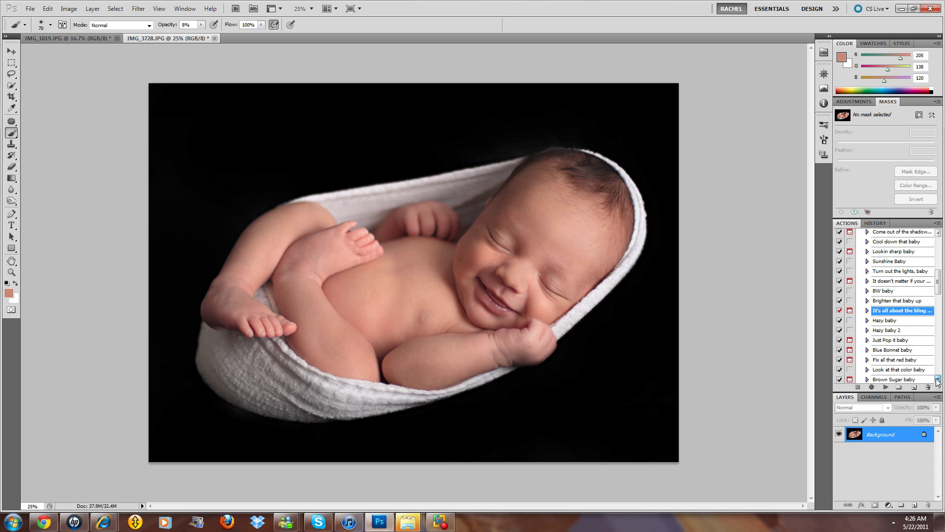
{"action": "left_click", "coordinate": [890, 330]}
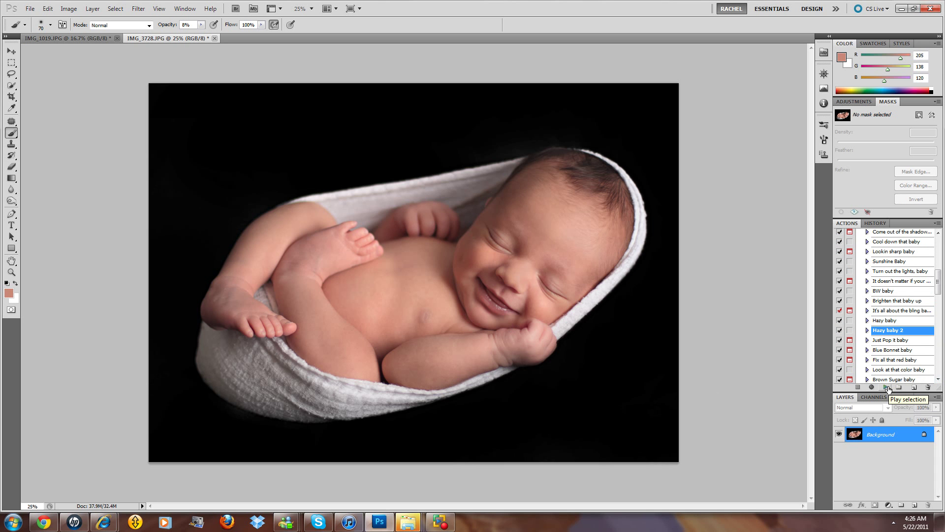
{"action": "left_click", "coordinate": [886, 388]}
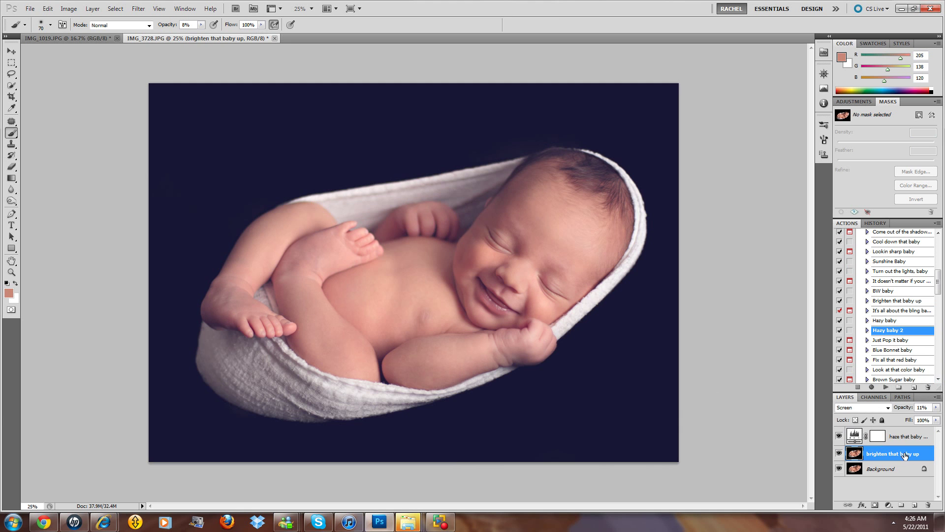
Step: Group the two haze layers into Group 1 at 50% opacity and compare it on and off
{"action": "left_click", "coordinate": [893, 437], "text": "shift"}
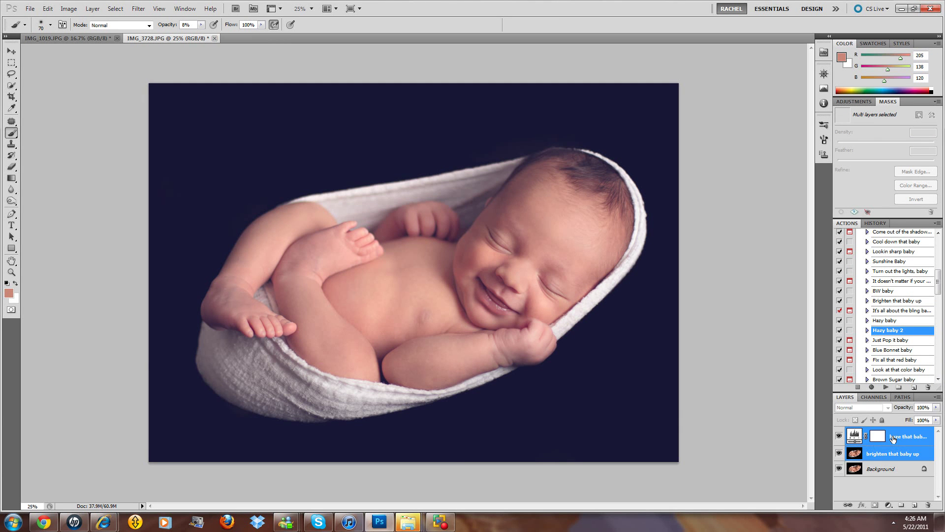
{"action": "key", "text": "ctrl+g"}
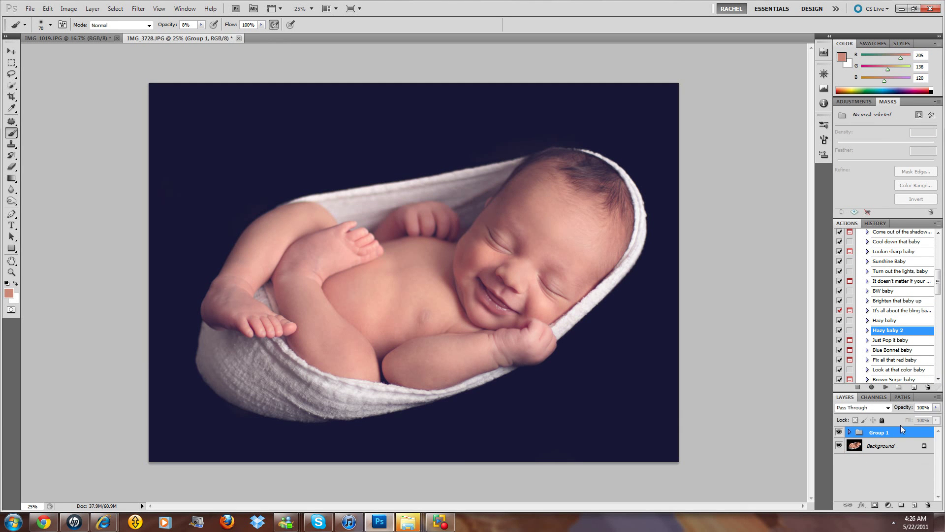
{"action": "left_click", "coordinate": [936, 407]}
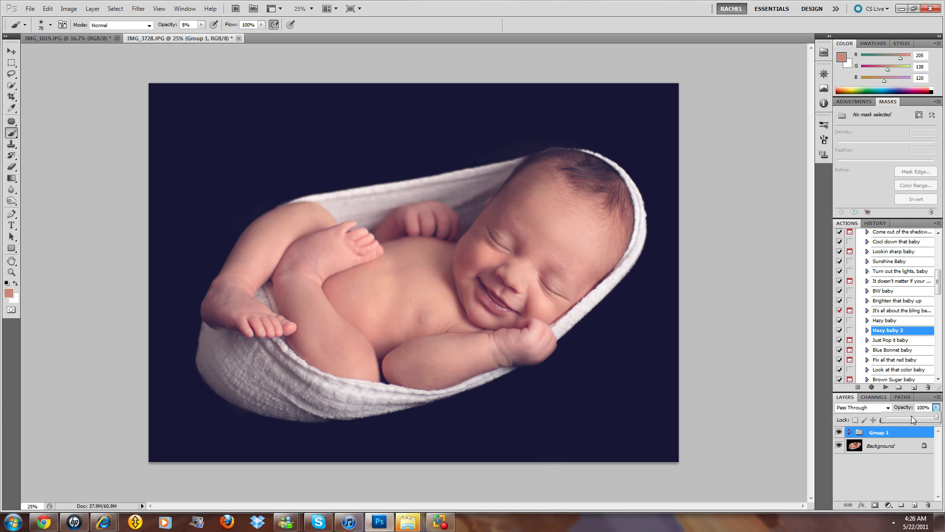
{"action": "left_click", "coordinate": [911, 418]}
{"action": "left_click", "coordinate": [838, 431]}
{"action": "left_click", "coordinate": [839, 431]}
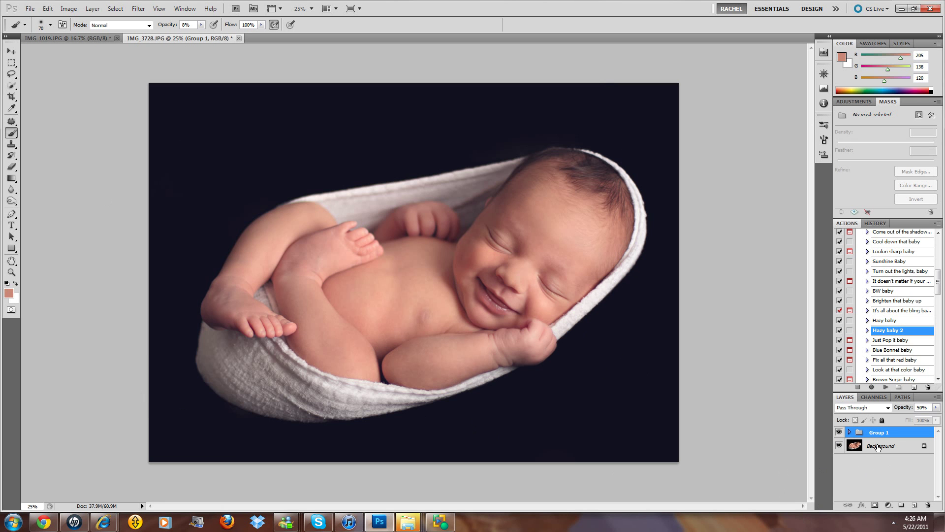
Step: Compare the haze group on and off, then run the 'Warm up that baby' action
{"action": "left_click", "coordinate": [839, 432]}
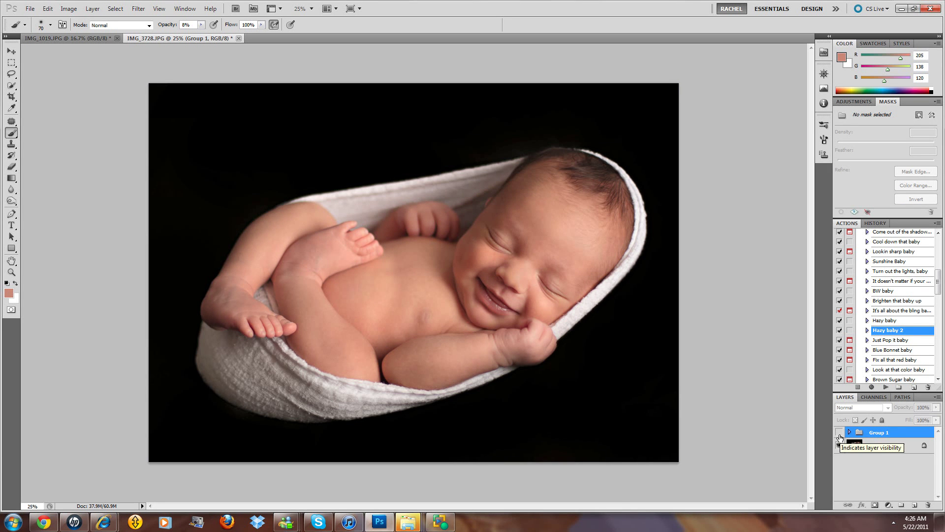
{"action": "left_click", "coordinate": [839, 432]}
{"action": "left_click", "coordinate": [938, 380]}
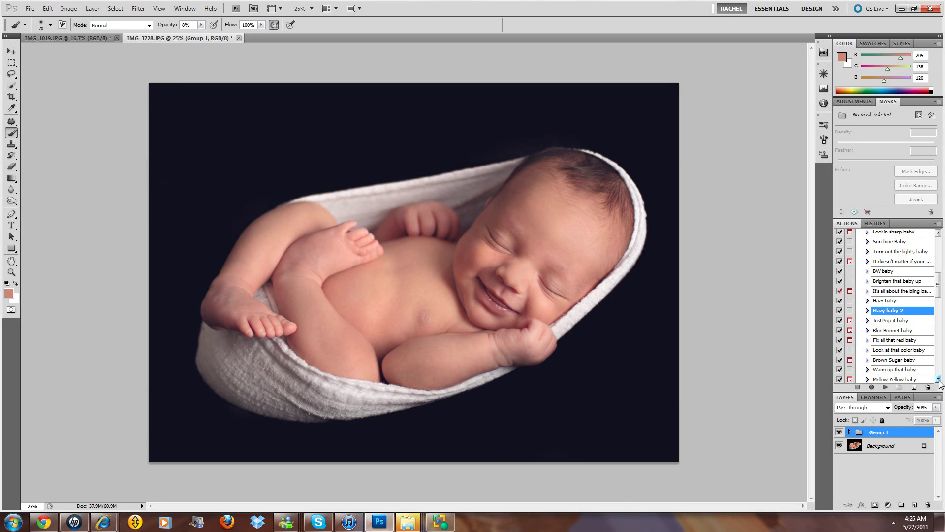
{"action": "left_click_drag", "start_coordinate": [892, 350], "coordinate": [885, 383]}
{"action": "left_click", "coordinate": [885, 385]}
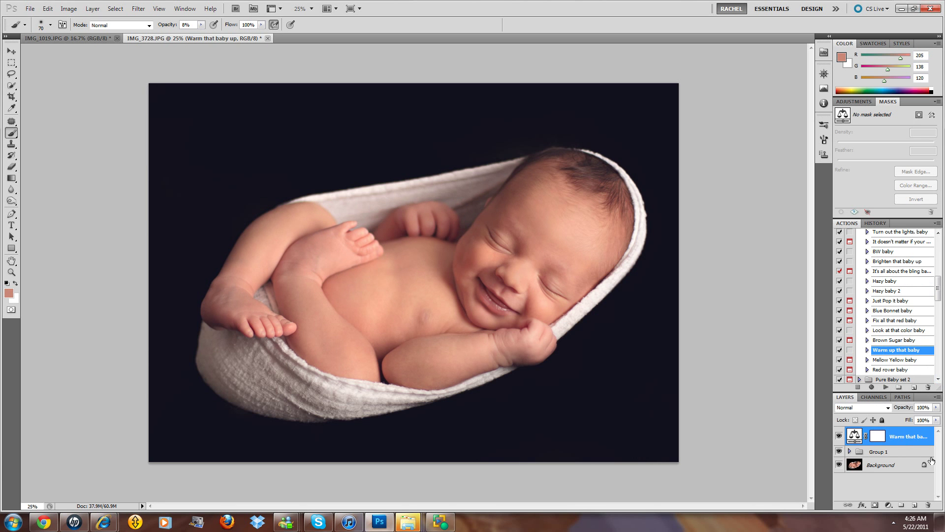
Step: Raise Group 1's opacity to 69%
{"action": "left_click", "coordinate": [878, 451]}
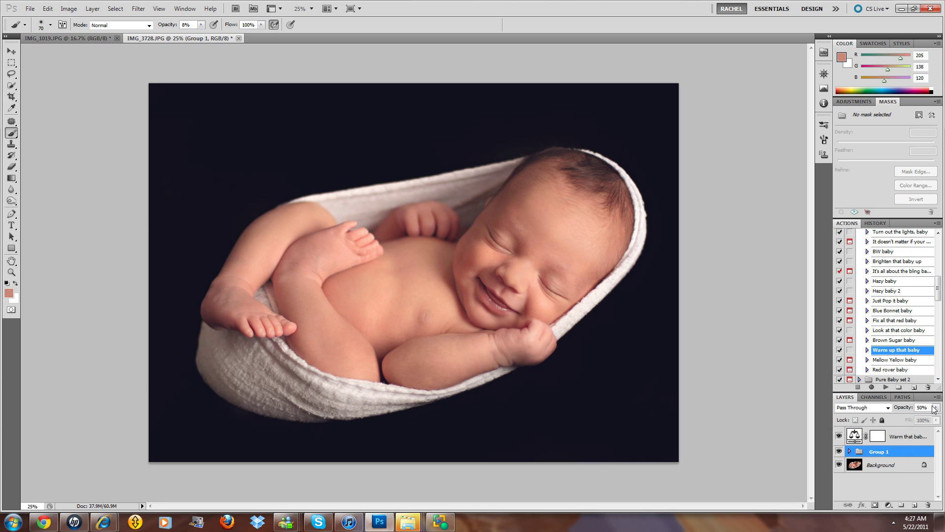
{"action": "left_click_drag", "start_coordinate": [935, 407], "coordinate": [922, 423]}
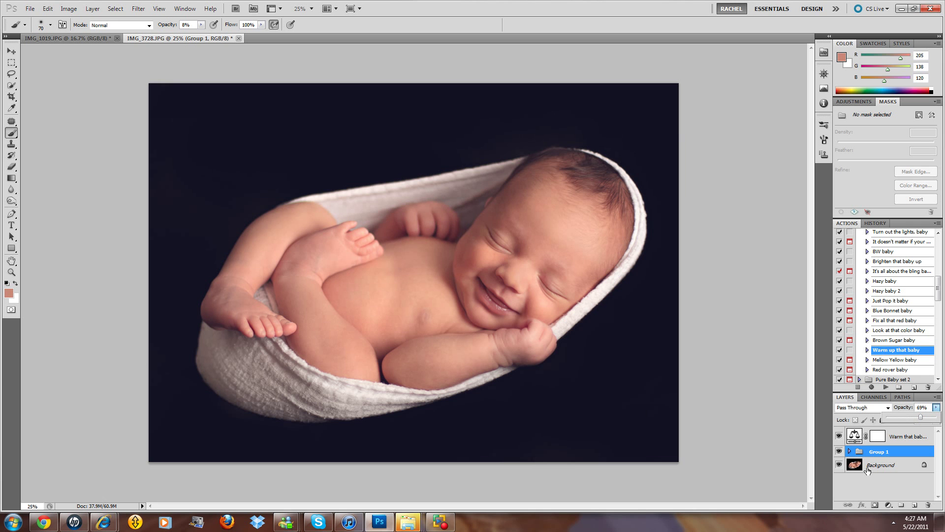
{"action": "left_click_drag", "start_coordinate": [860, 471], "coordinate": [803, 471]}
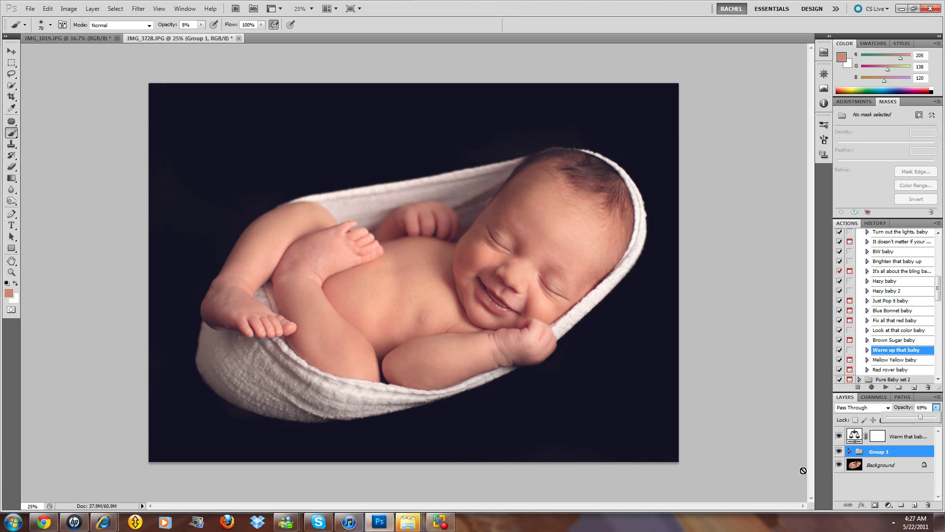